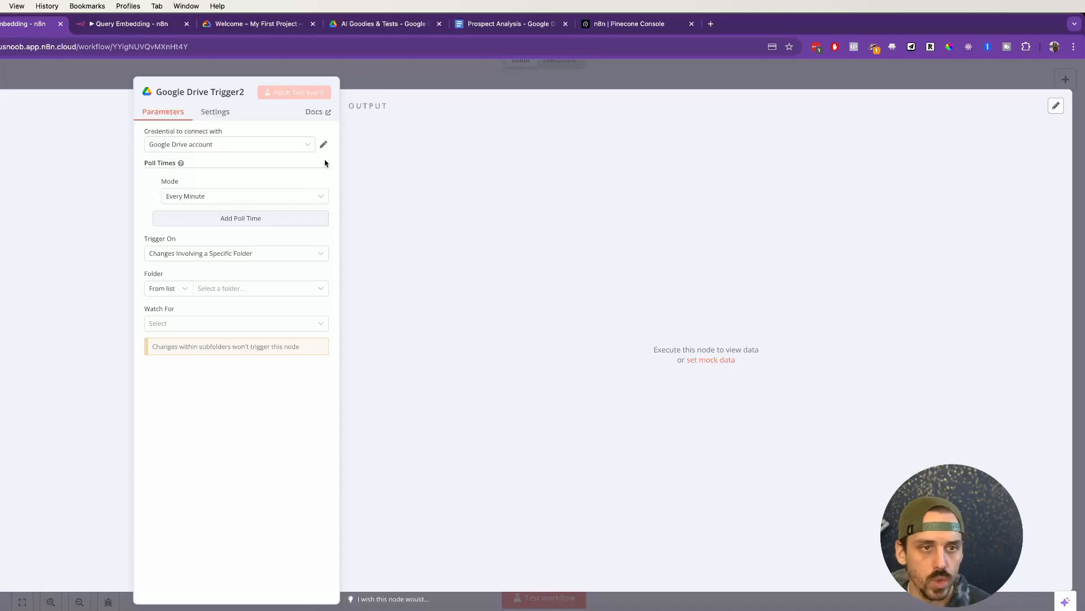
Step: Choose '- Create New Credential -' in the Google Drive Trigger's credential dropdown
click(297, 152)
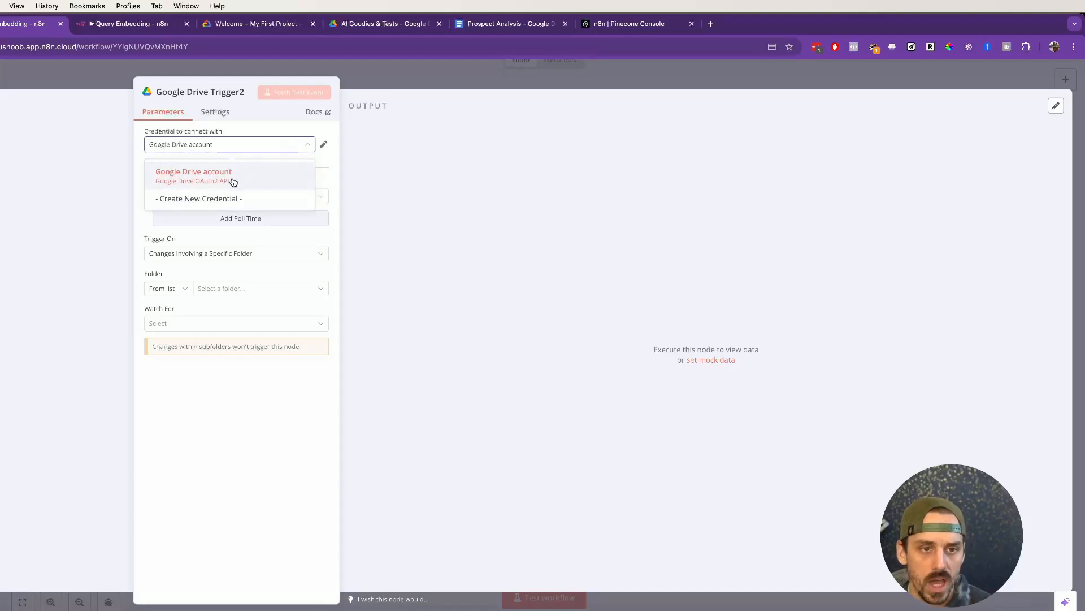
click(320, 164)
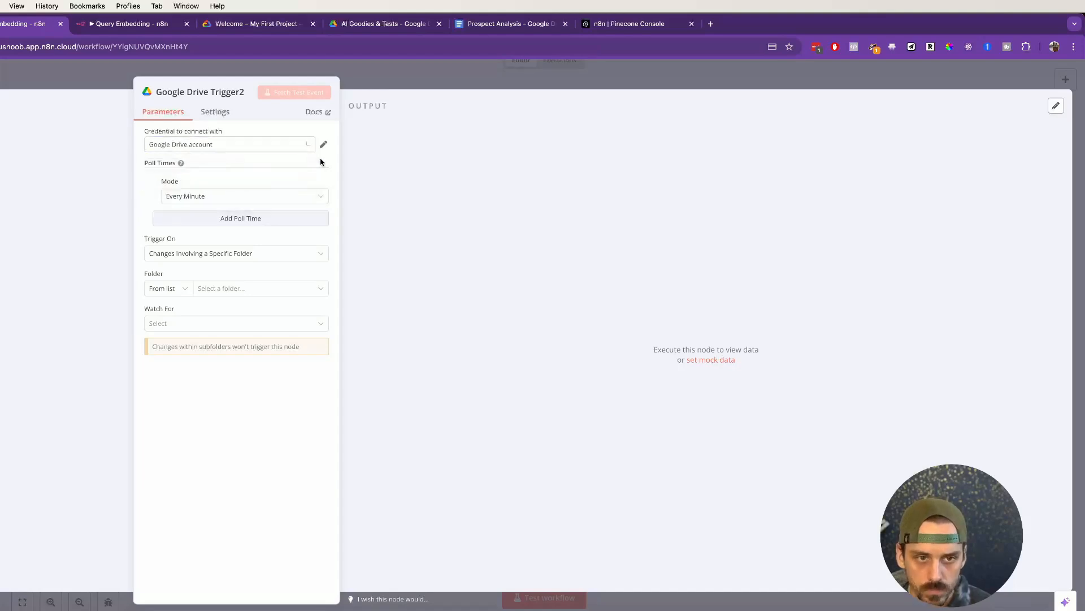
click(206, 146)
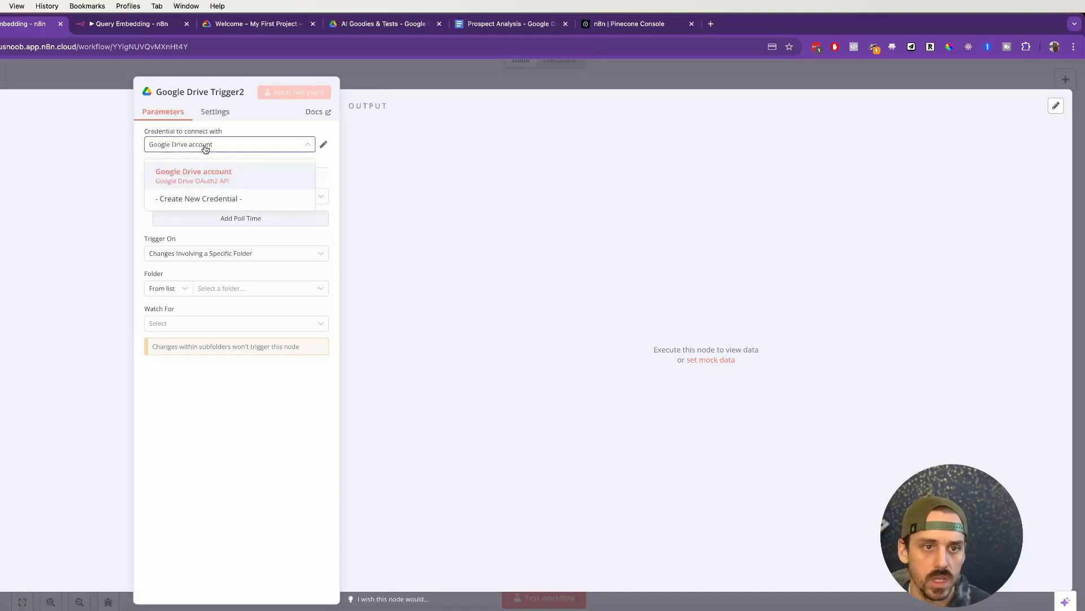
click(187, 200)
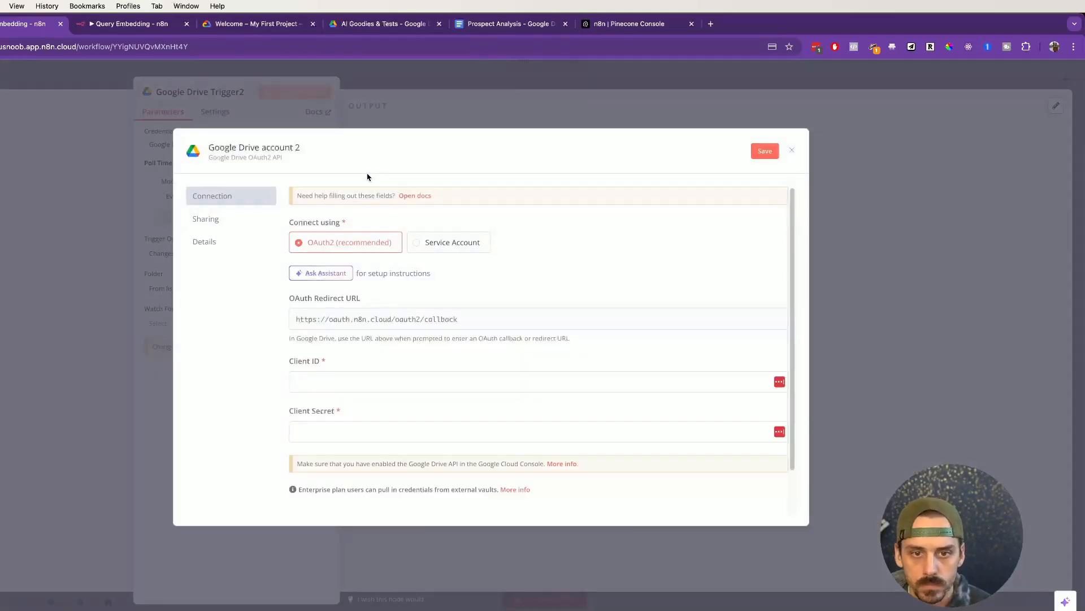
Step: Leave the empty 'Google Drive account 2' form for the 'Welcome – My First Project' Google Cloud tab
mouse_move(351, 223)
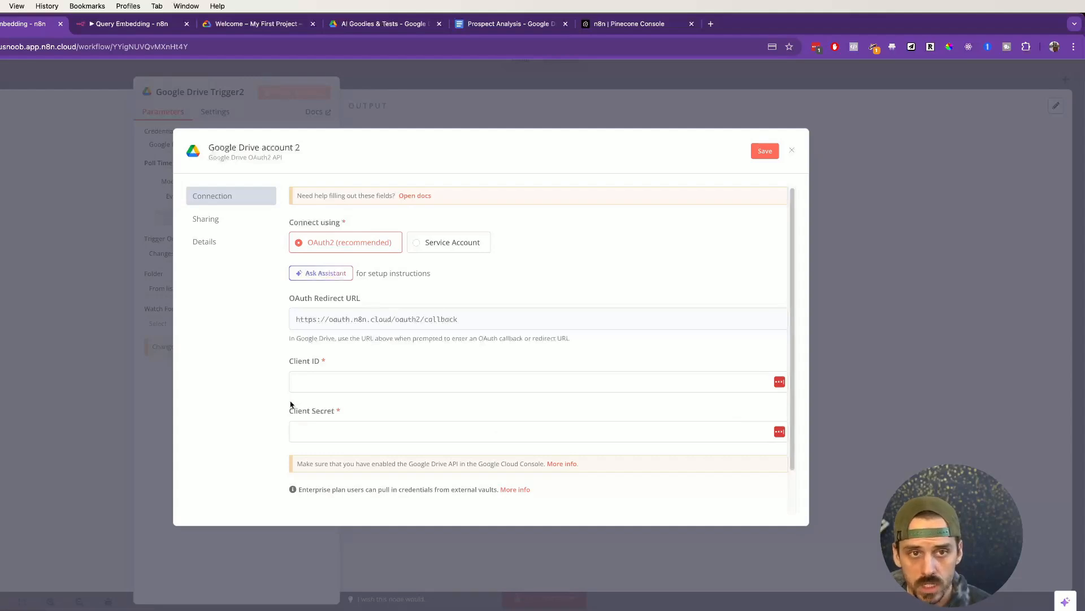
click(242, 25)
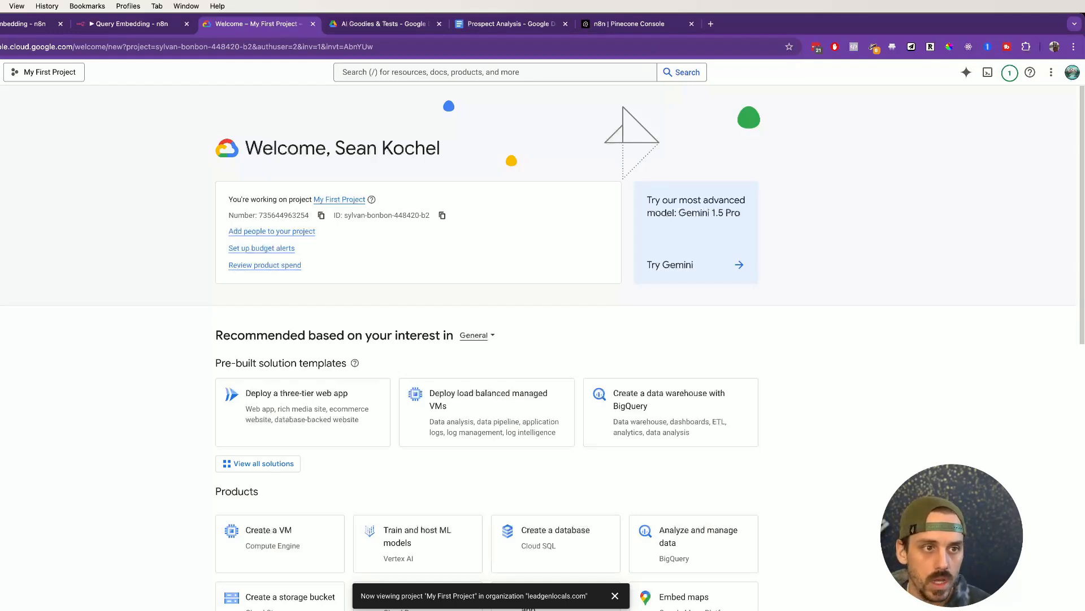
Step: Go to APIs & services > OAuth consent screen through the Google Cloud navigation menu
click(0, 72)
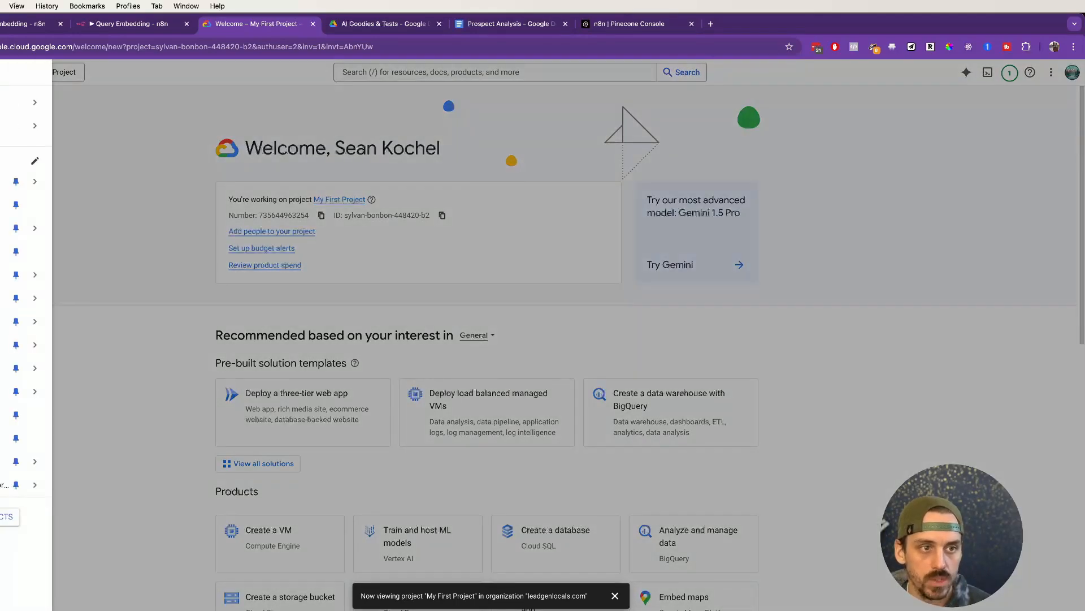
click(0, 72)
click(0, 72)
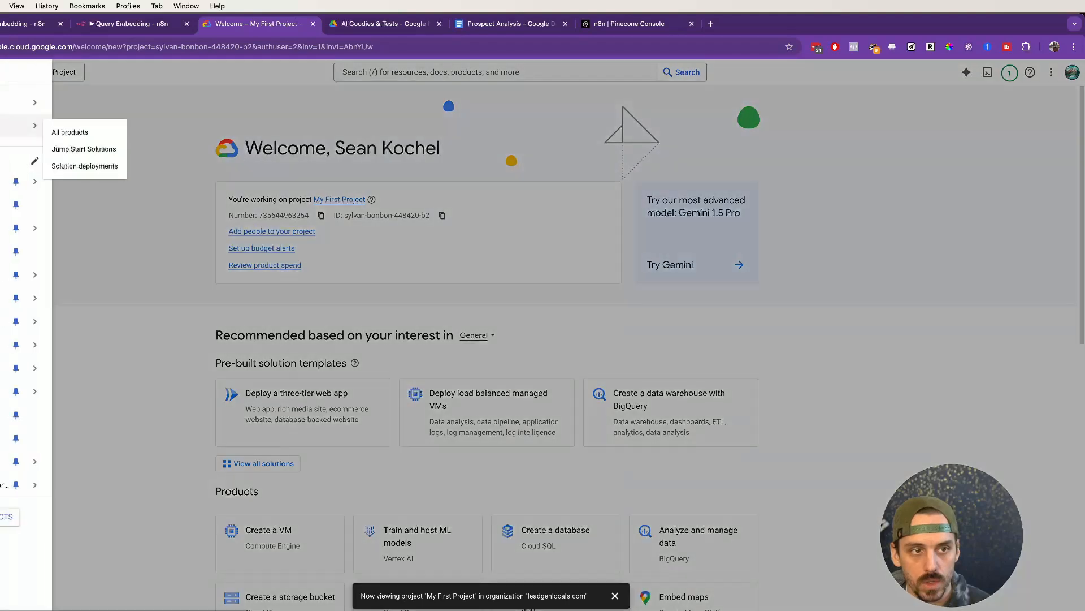
mouse_move(2, 181)
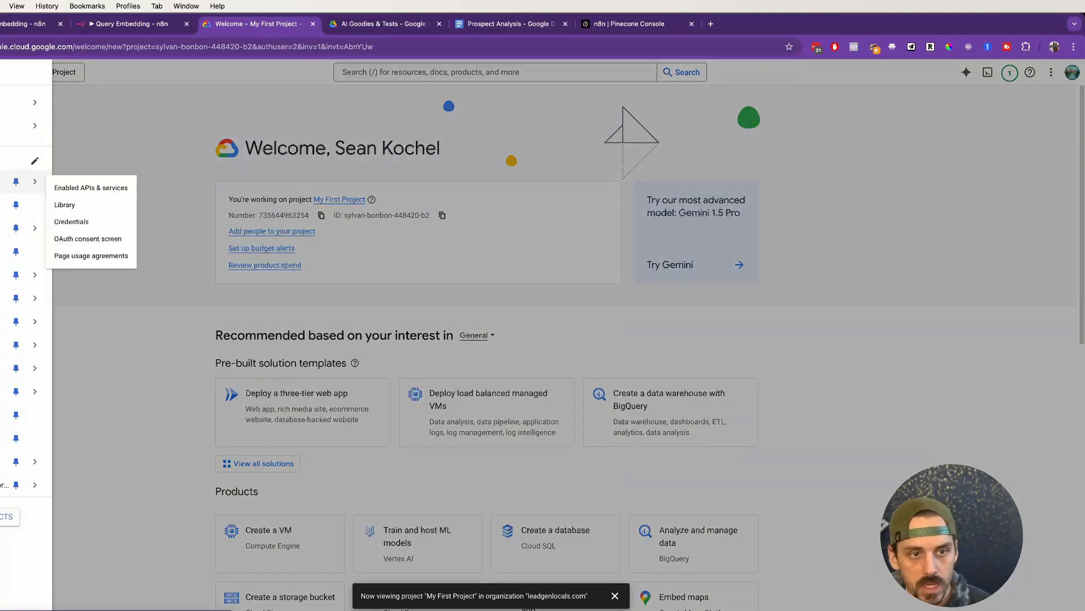
click(95, 244)
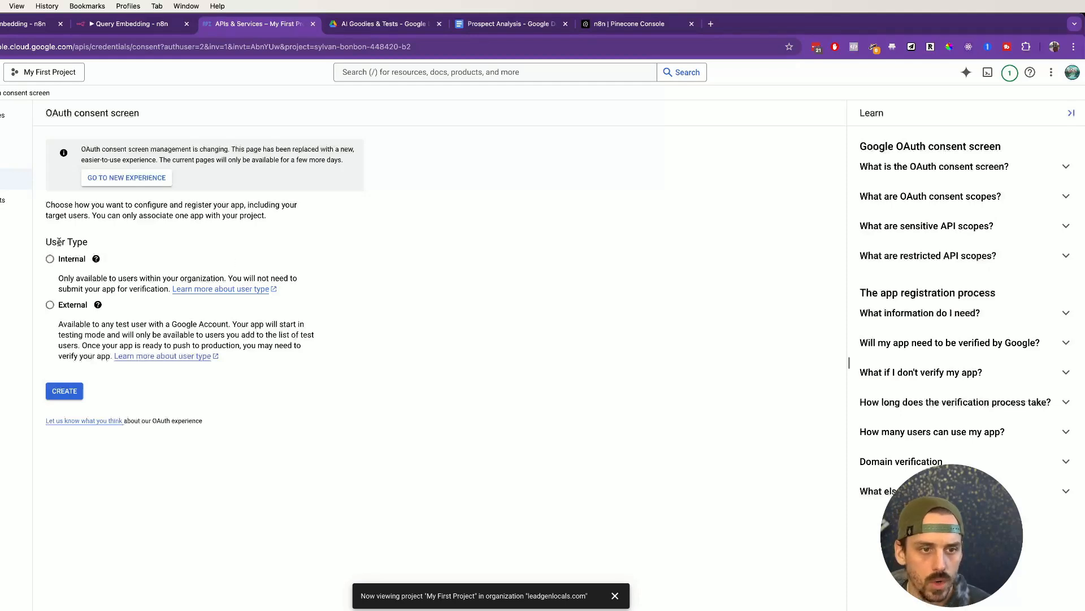
Step: Select the Internal user type and create the consent screen registration
drag(47, 242, 102, 244)
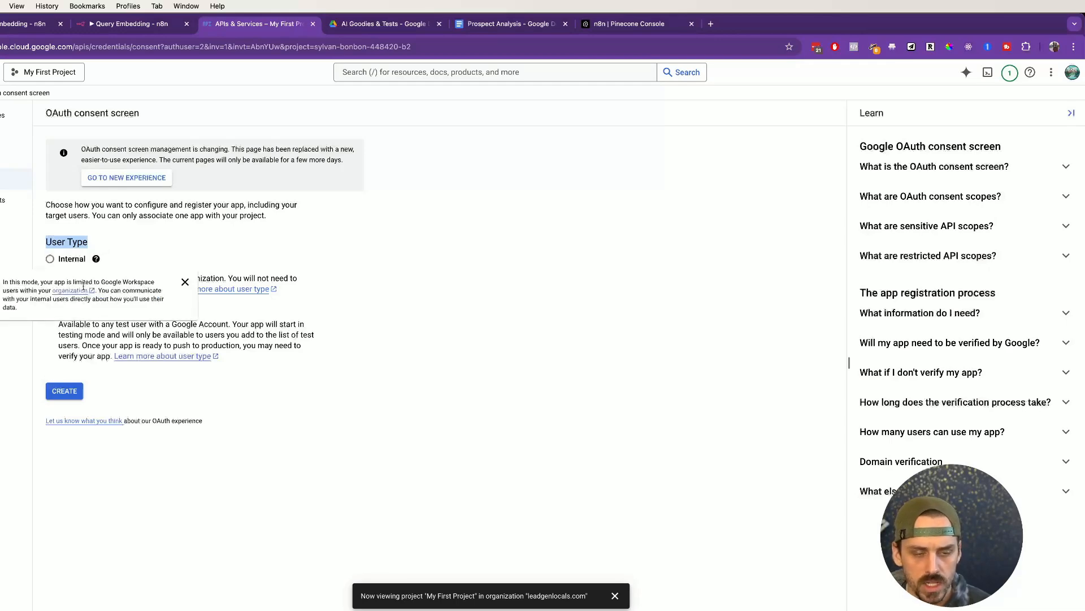
click(50, 258)
click(404, 372)
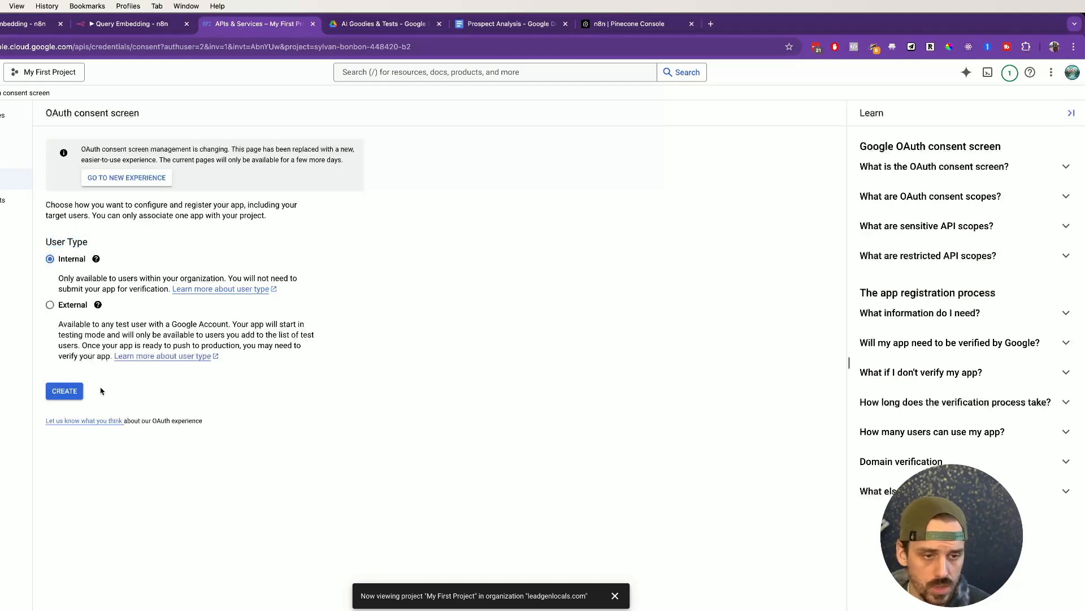
click(66, 396)
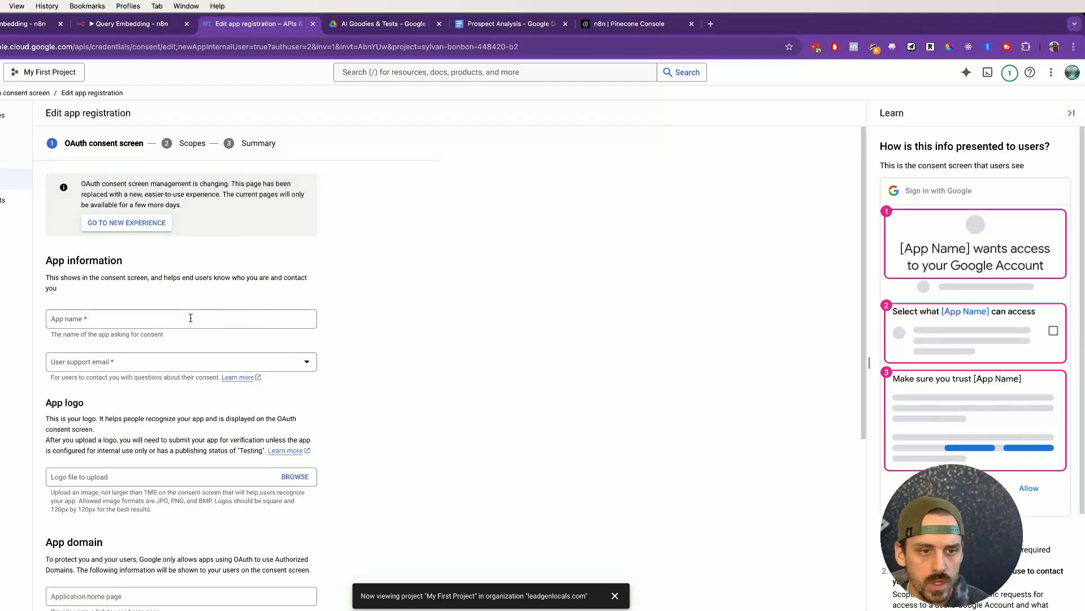
Step: Name the app n8n-demo and set the account's address as the user support email
click(191, 318)
text(n8n-demo)
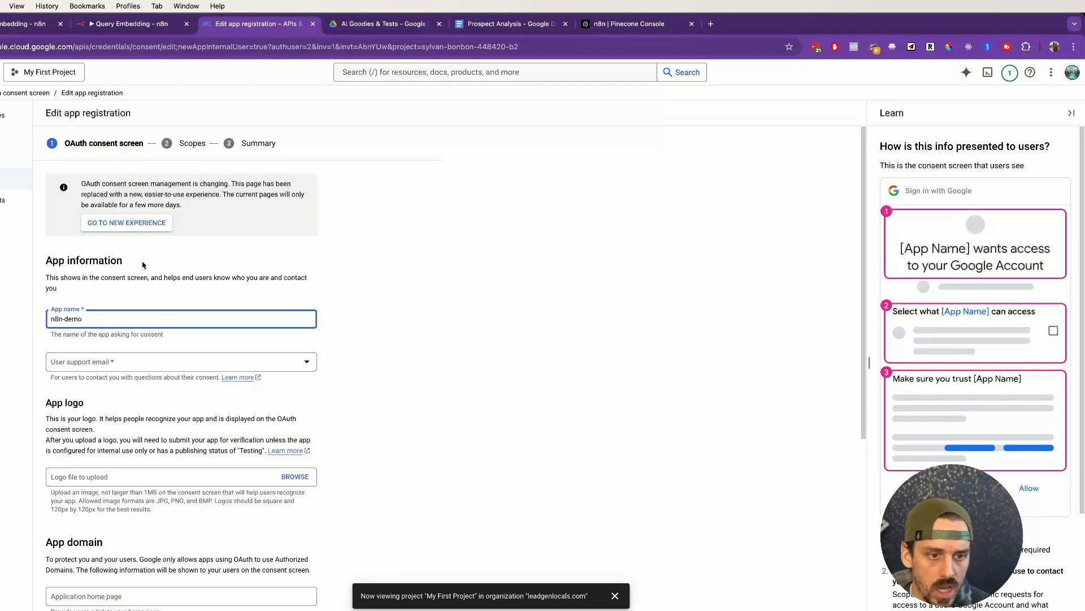
click(109, 364)
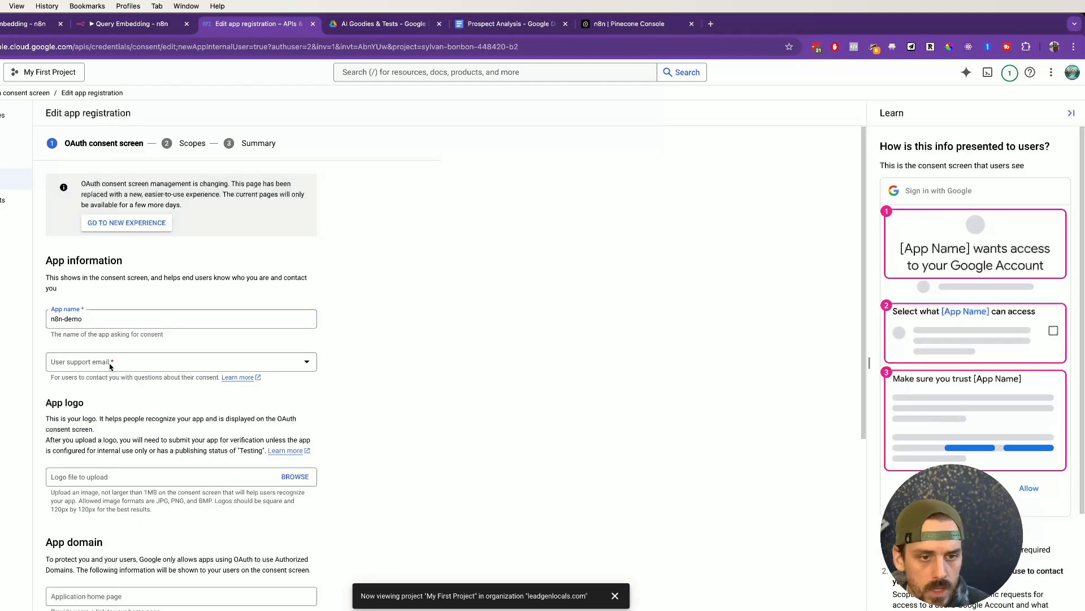
click(102, 370)
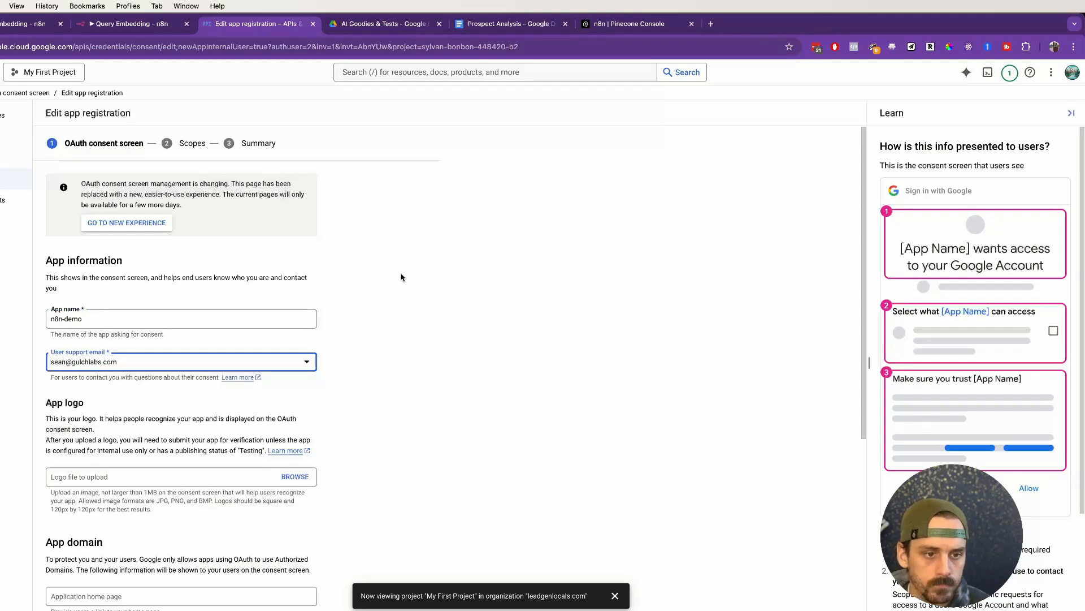
Step: Fill in the developer contact e-mail, with no authorized domain, and save to reach Scopes
scroll(401, 277, down, 1)
scroll(402, 277, down, 4)
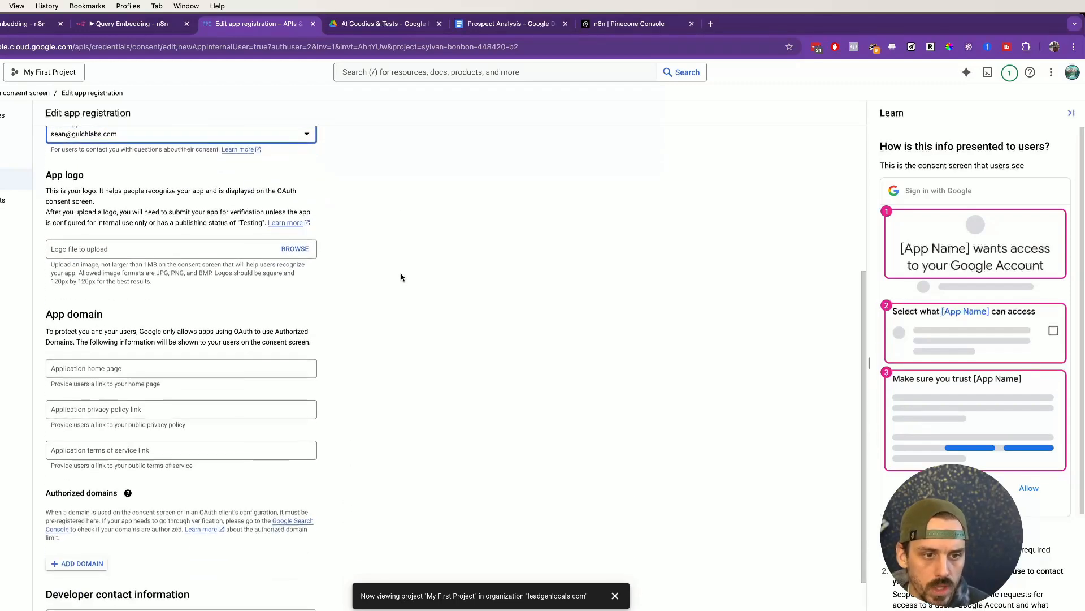
scroll(401, 277, down, 1)
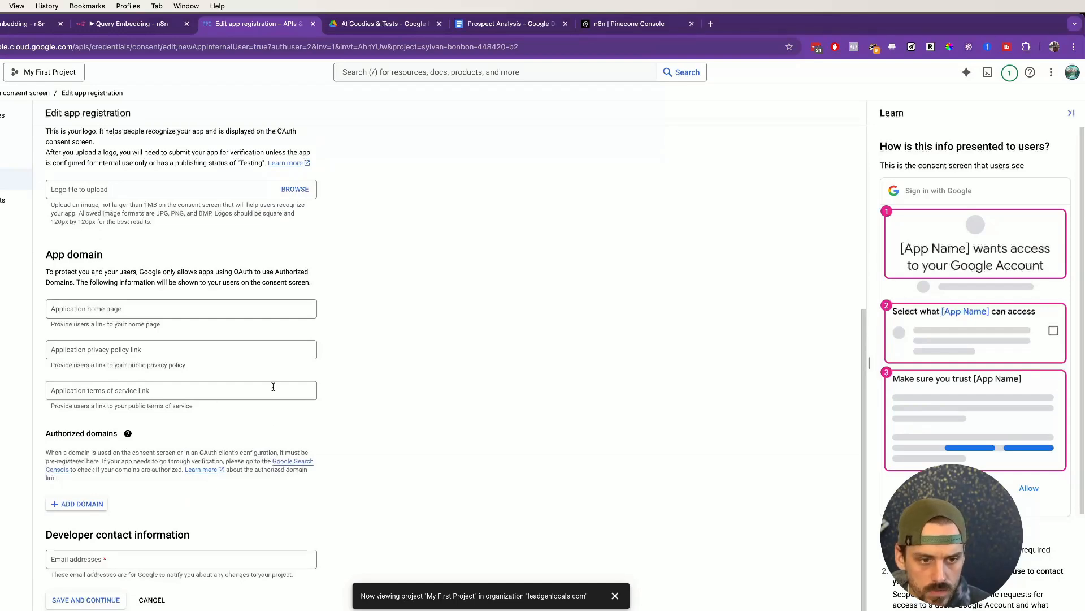
click(84, 503)
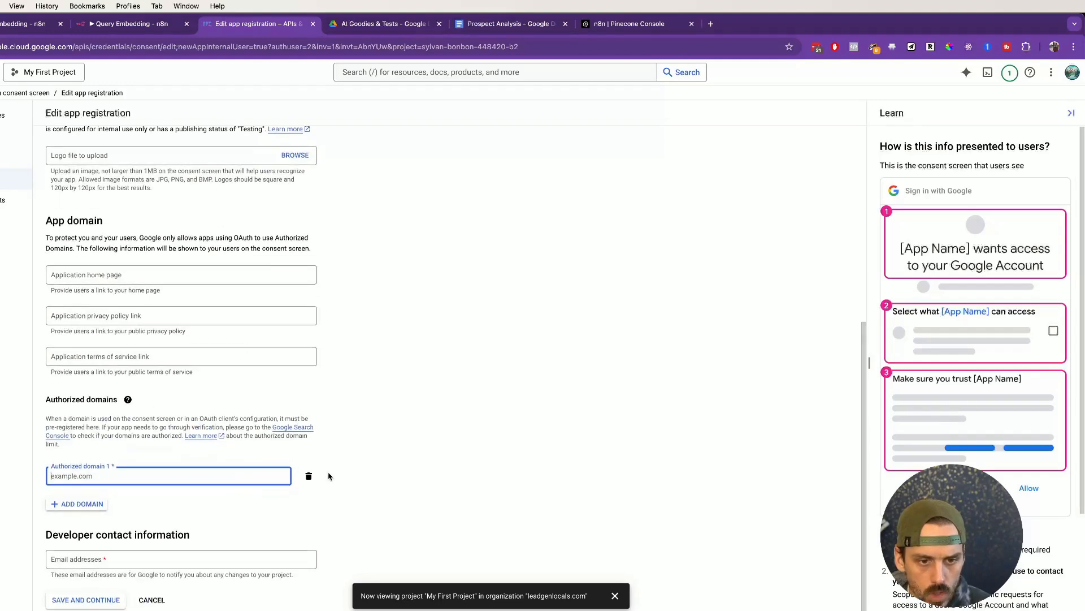
click(309, 476)
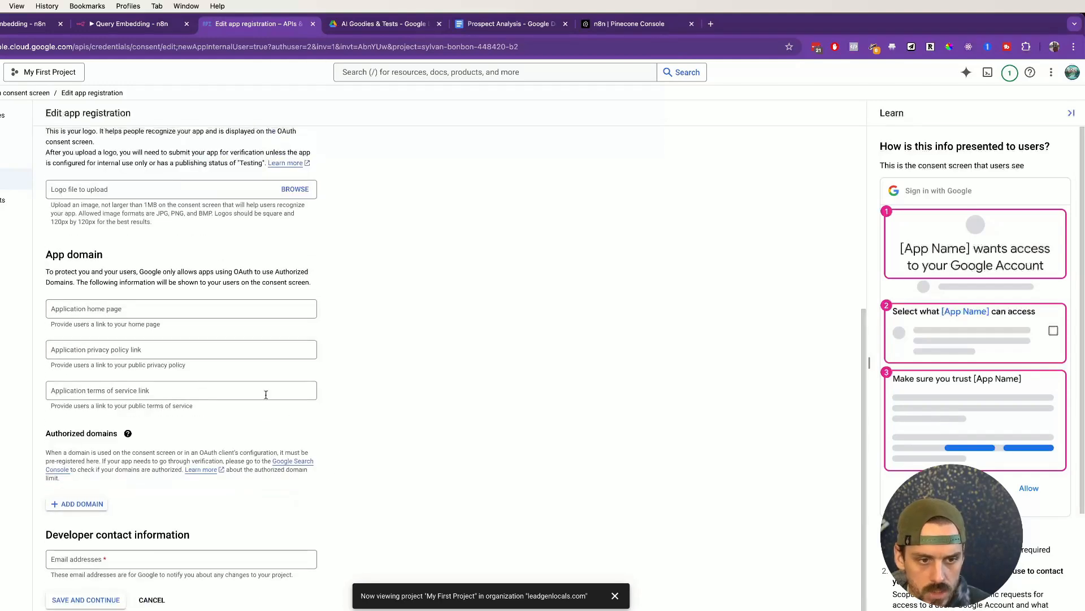
click(99, 560)
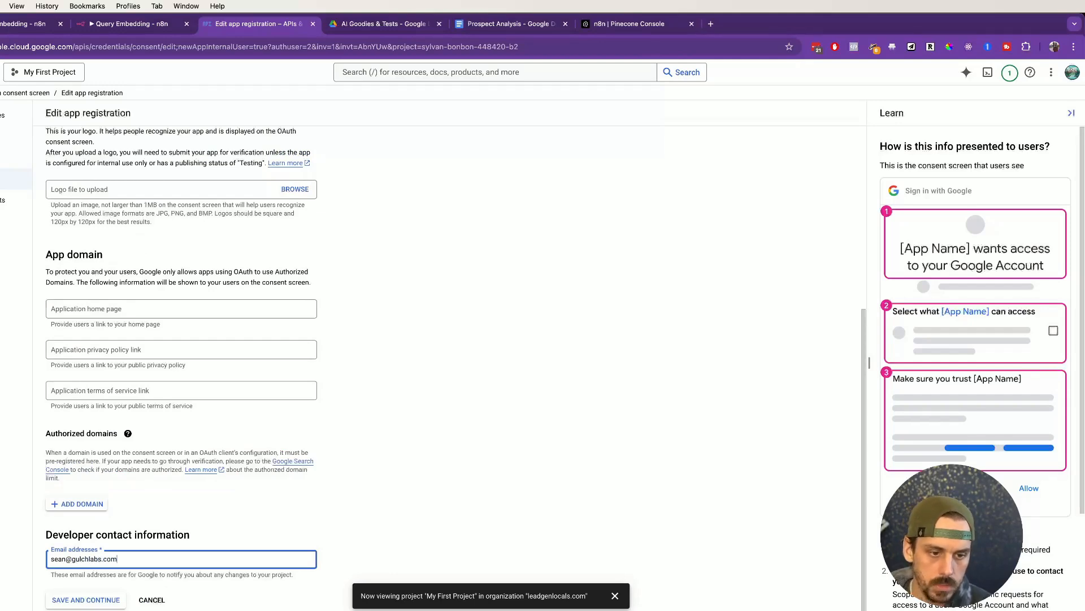
click(90, 599)
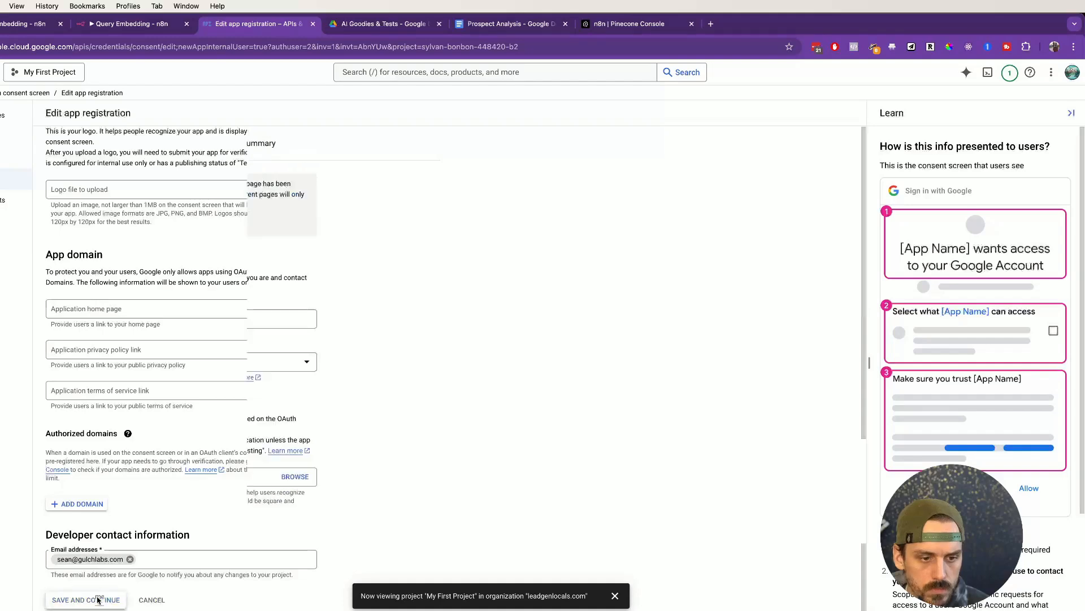
scroll(306, 311, down, 1)
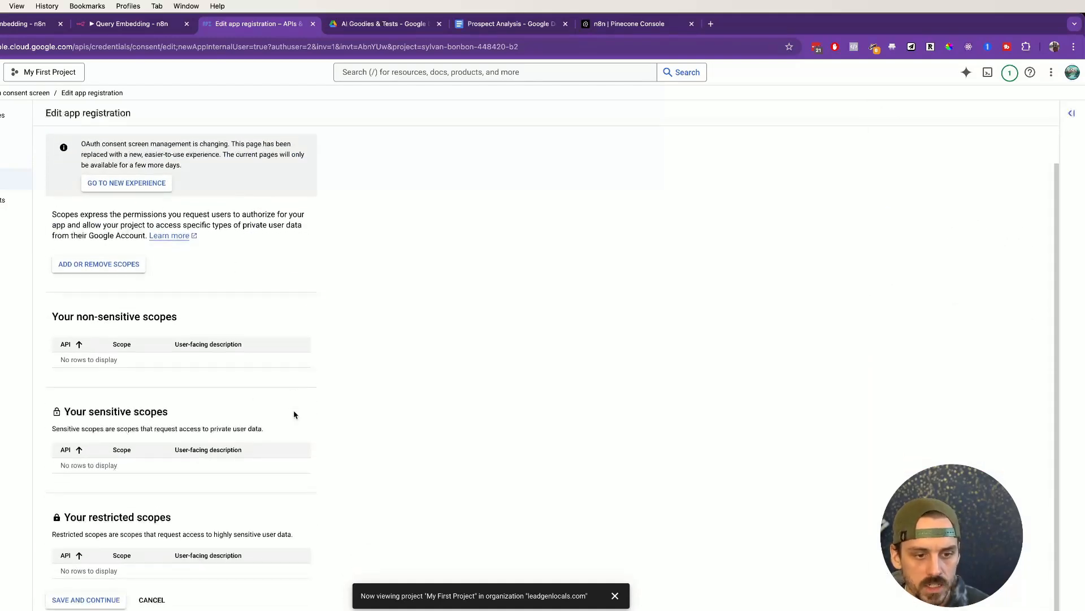
Step: Open the Google API Library in a new tab from the Update selected scopes panel
click(104, 266)
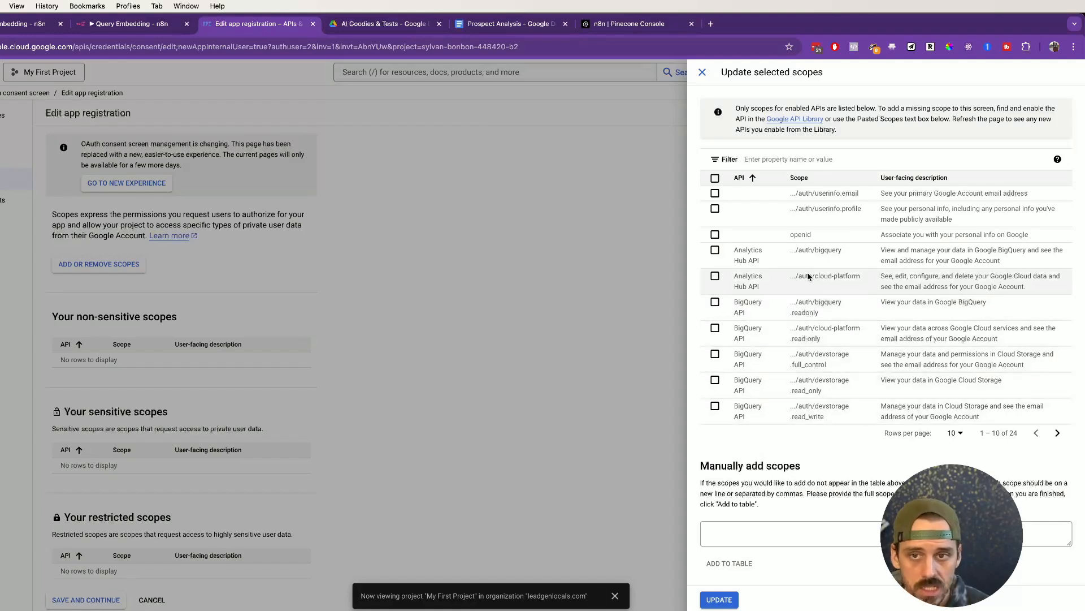
super+click(788, 122)
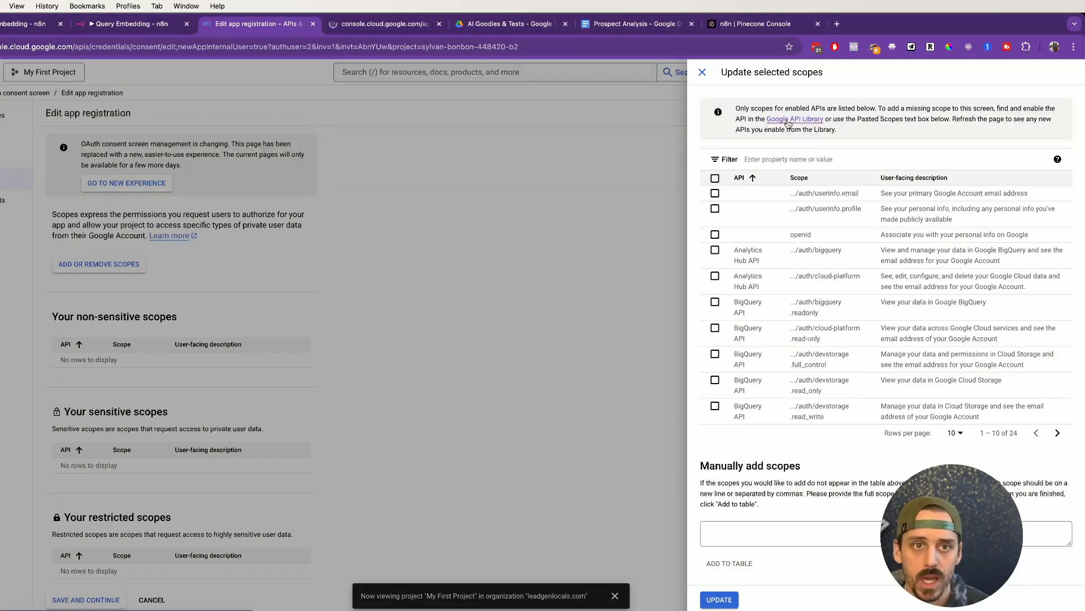
click(379, 24)
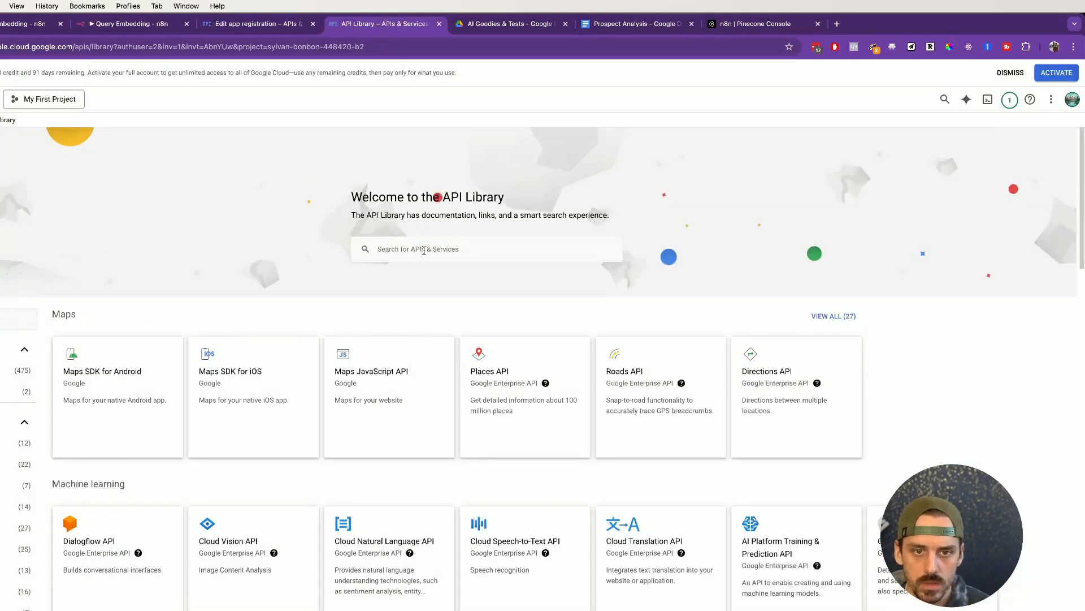
Step: Search 'drive', enable the Google Drive API, then return to the OAuth consent screen
click(424, 249)
text(drive)
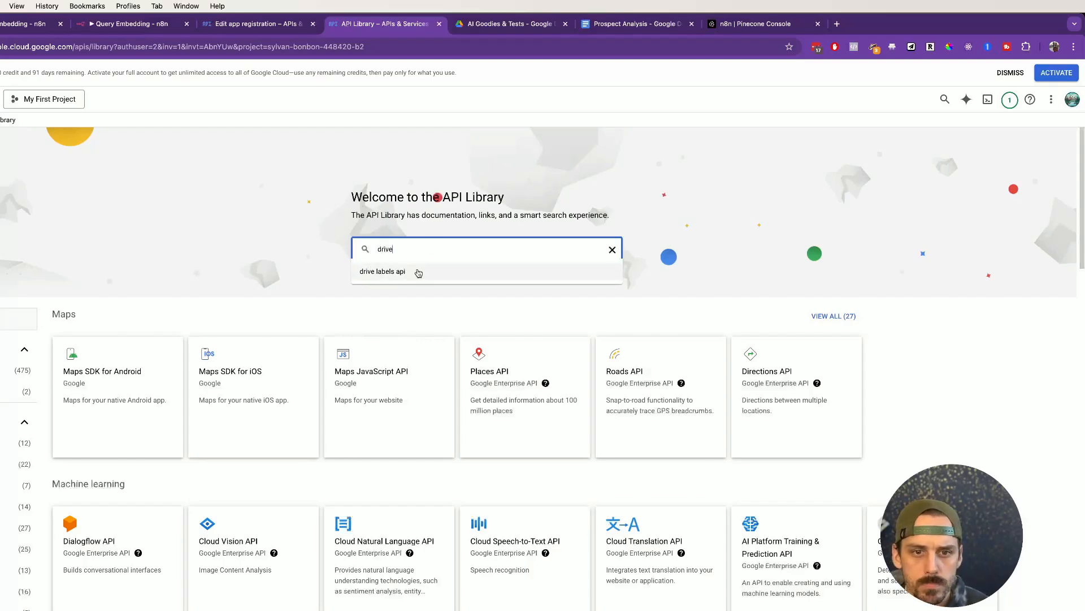
click(341, 303)
scroll(342, 303, down, 6)
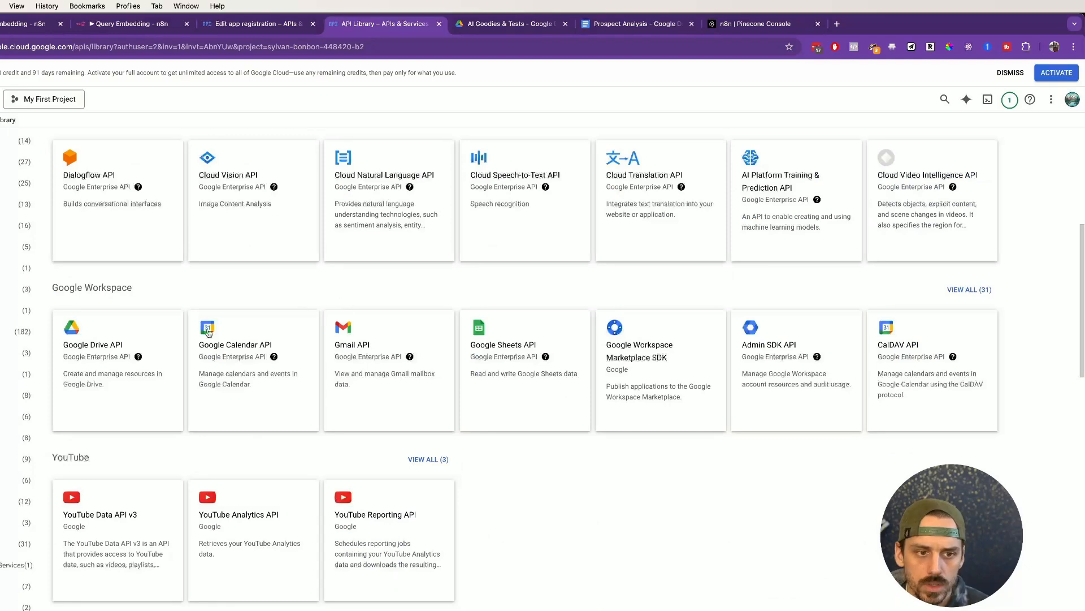
click(117, 351)
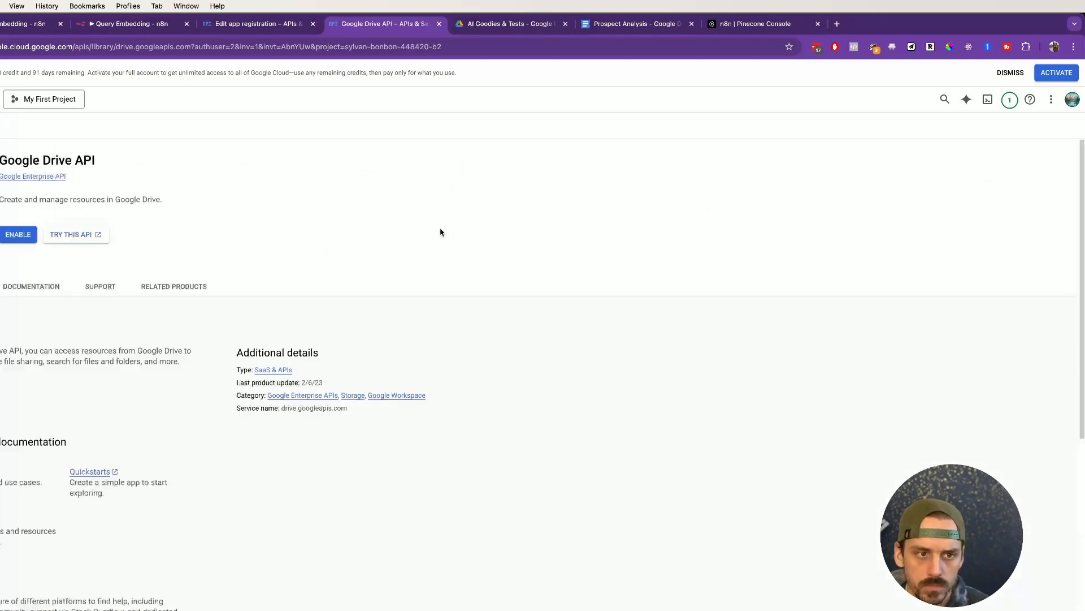
click(9, 233)
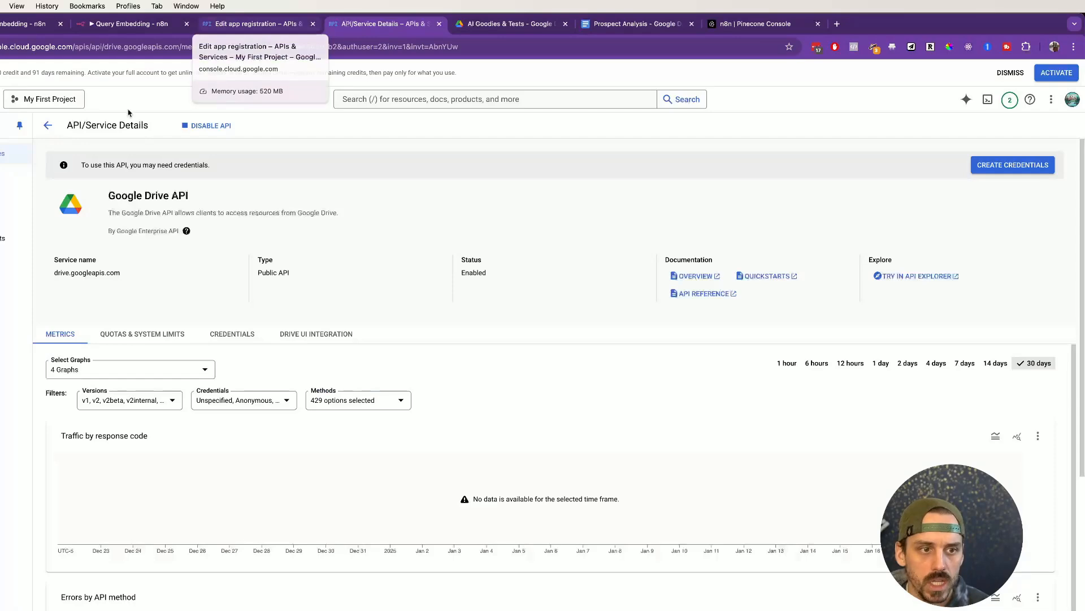
click(3, 217)
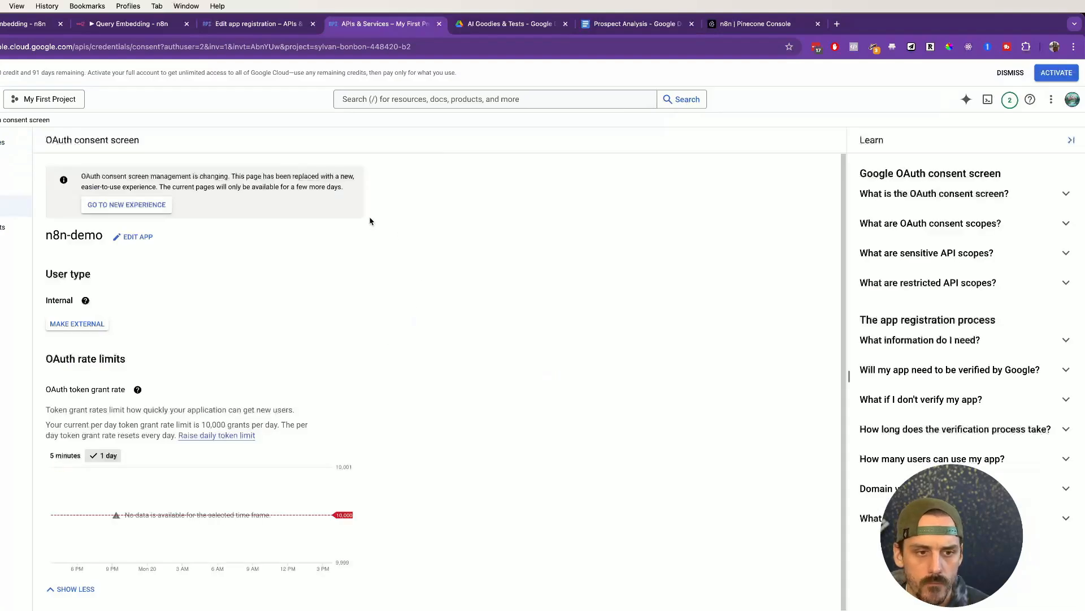
Step: Edit the n8n-demo registration and advance to its list of selectable scopes
click(136, 237)
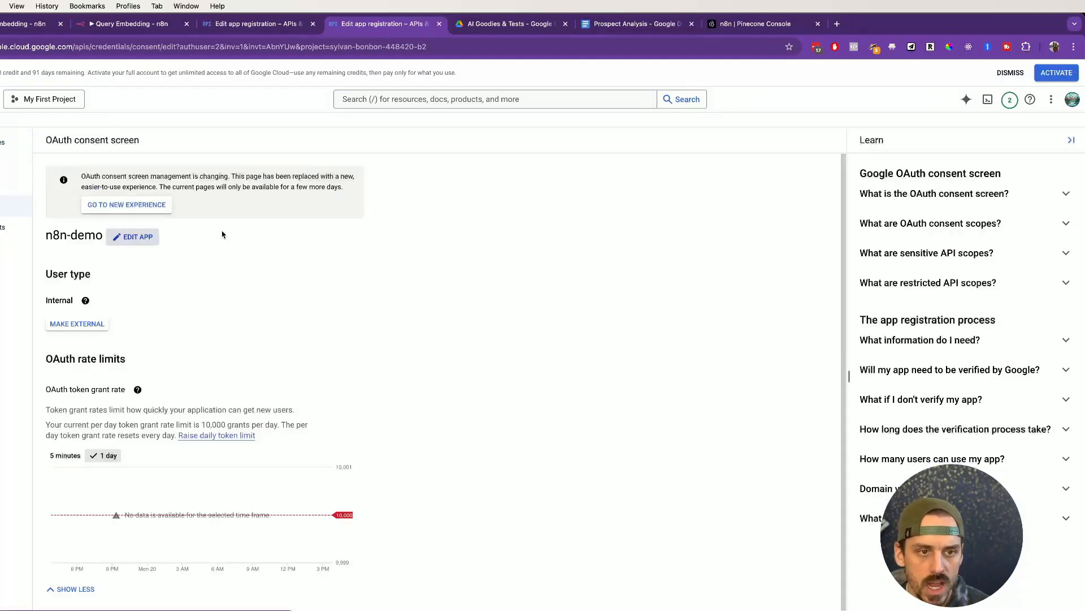
scroll(383, 275, down, 6)
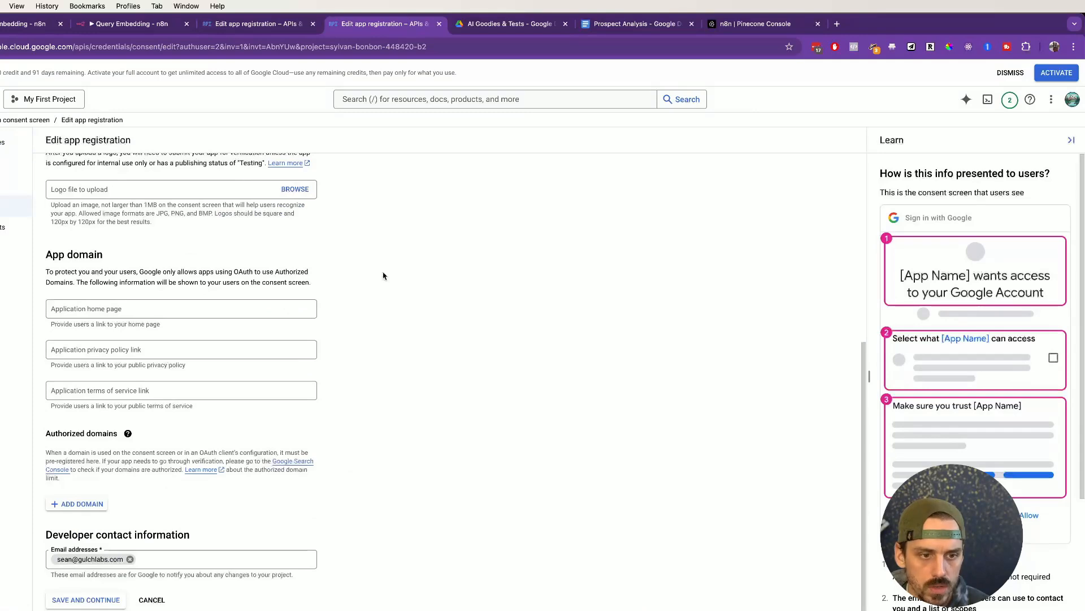
click(94, 595)
scroll(171, 328, down, 2)
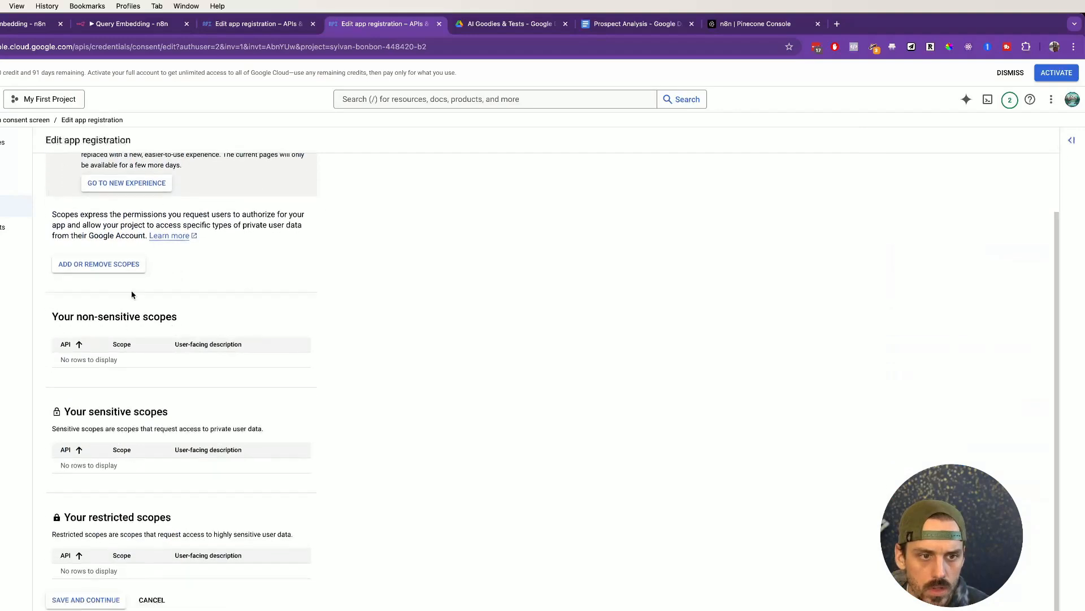
click(97, 265)
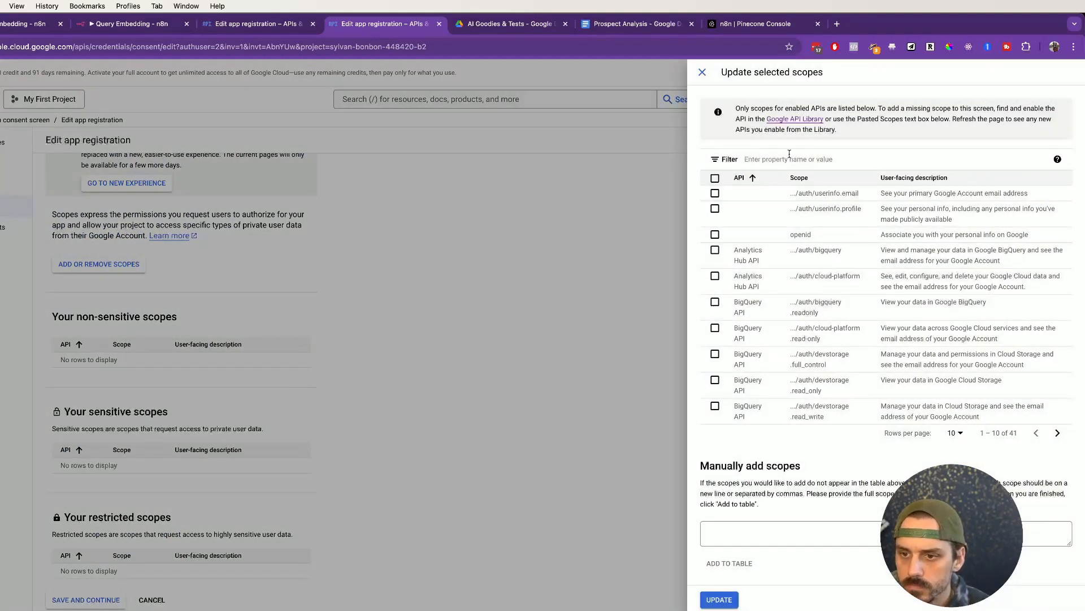
Step: Show 50 rows per page and add the Google Drive drive.readonly scope
click(954, 433)
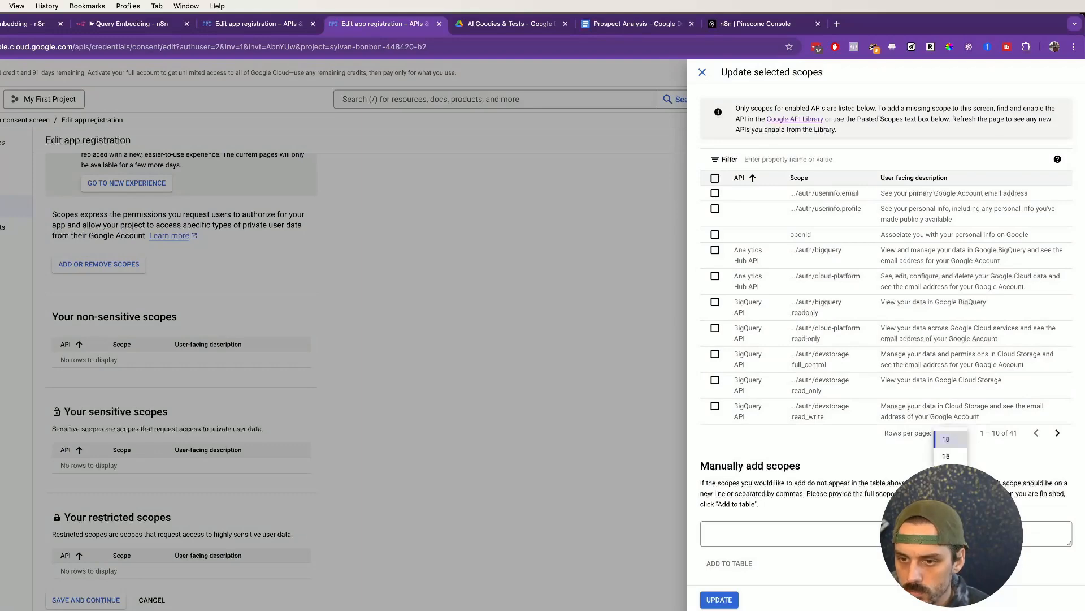
click(950, 507)
scroll(779, 310, down, 5)
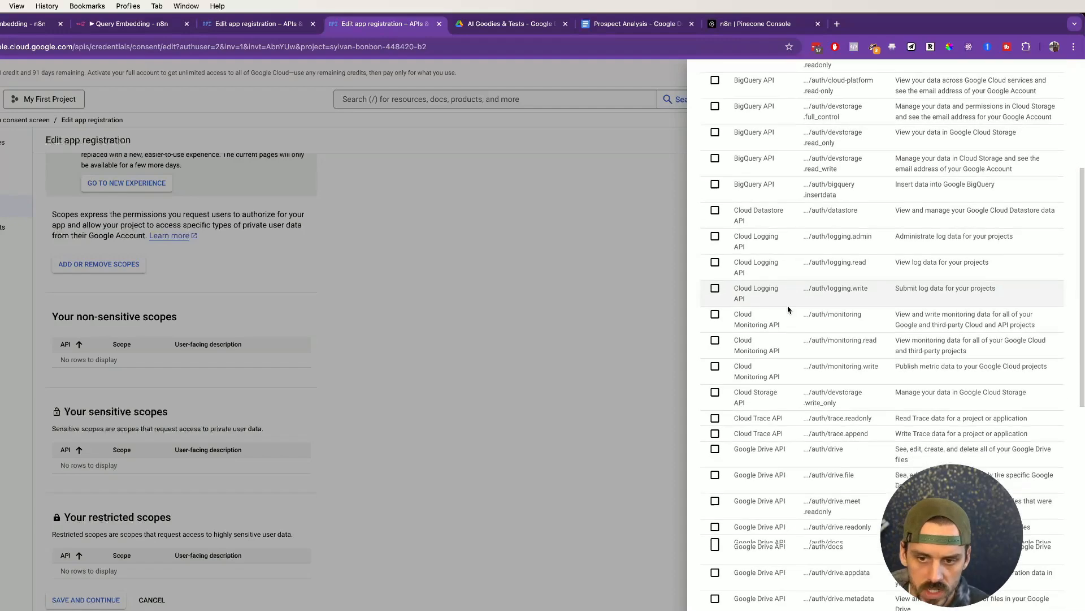
scroll(789, 310, down, 3)
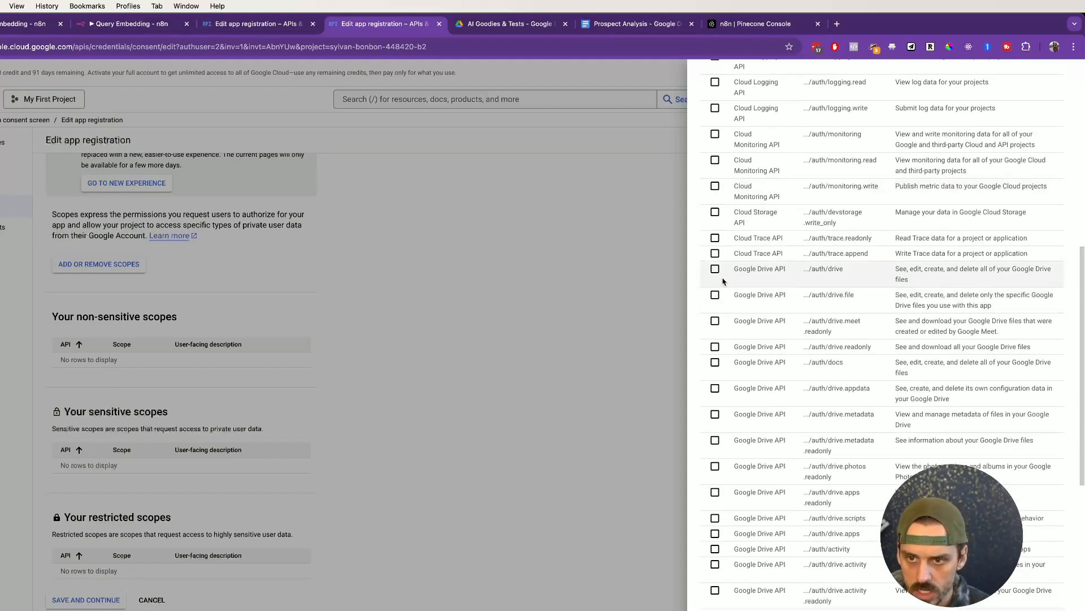
click(716, 347)
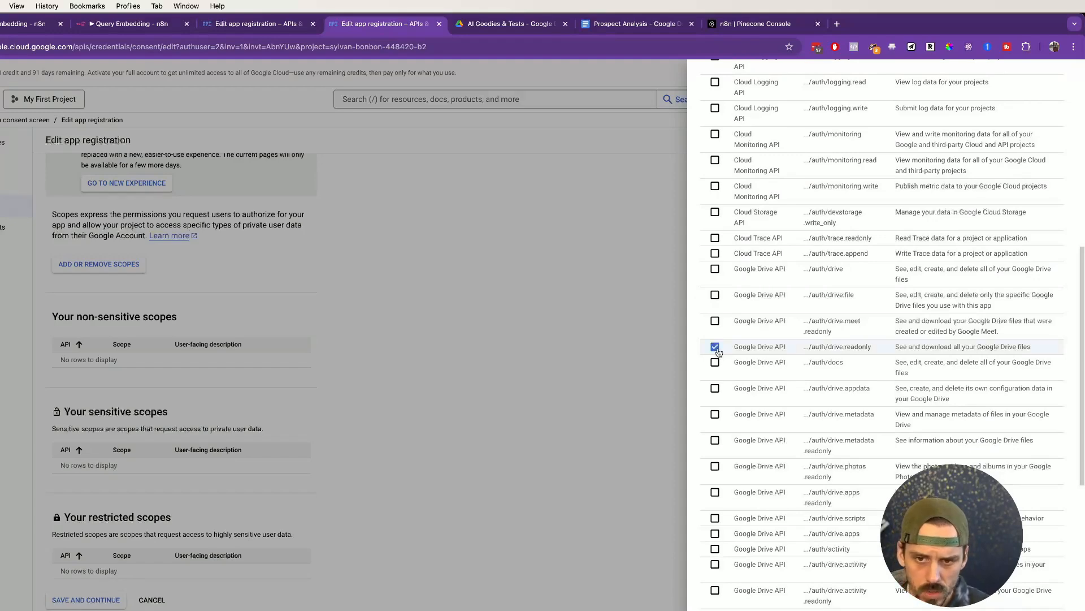
scroll(712, 351, down, 5)
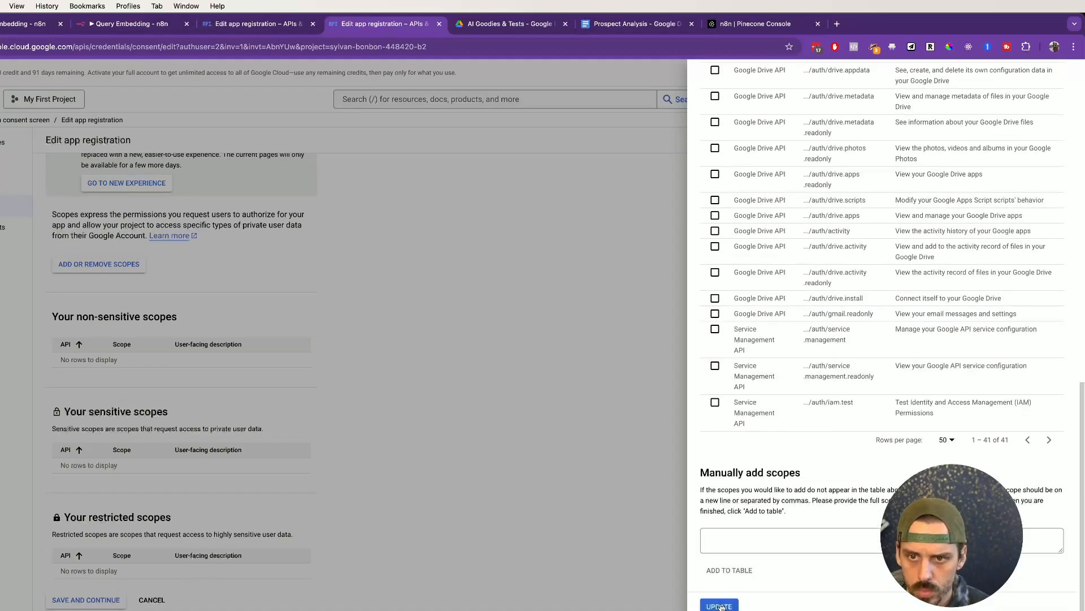
scroll(770, 417, up, 3)
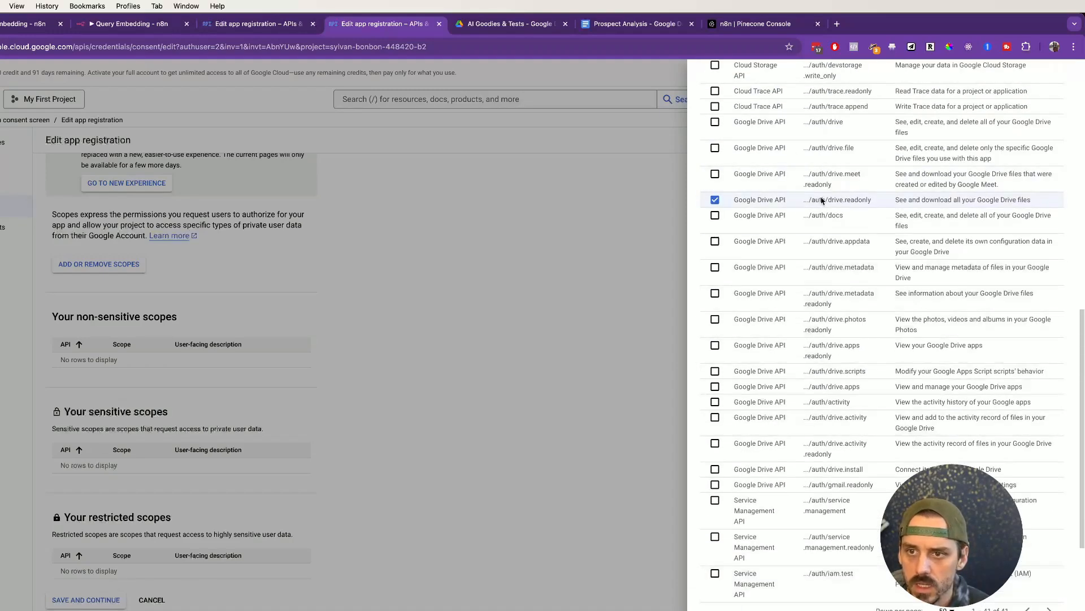
scroll(807, 252, down, 3)
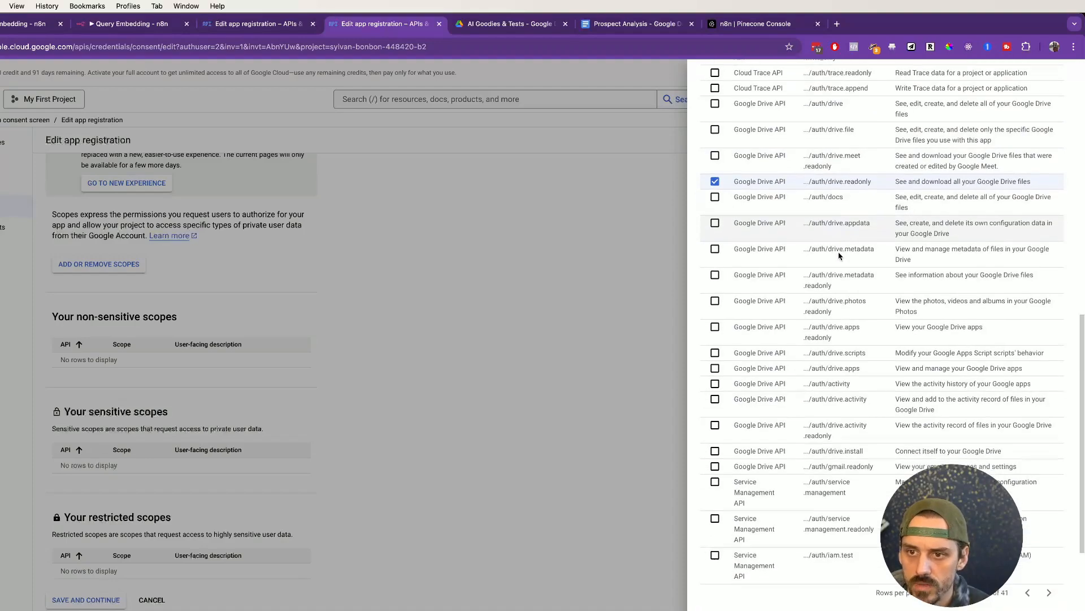
click(719, 604)
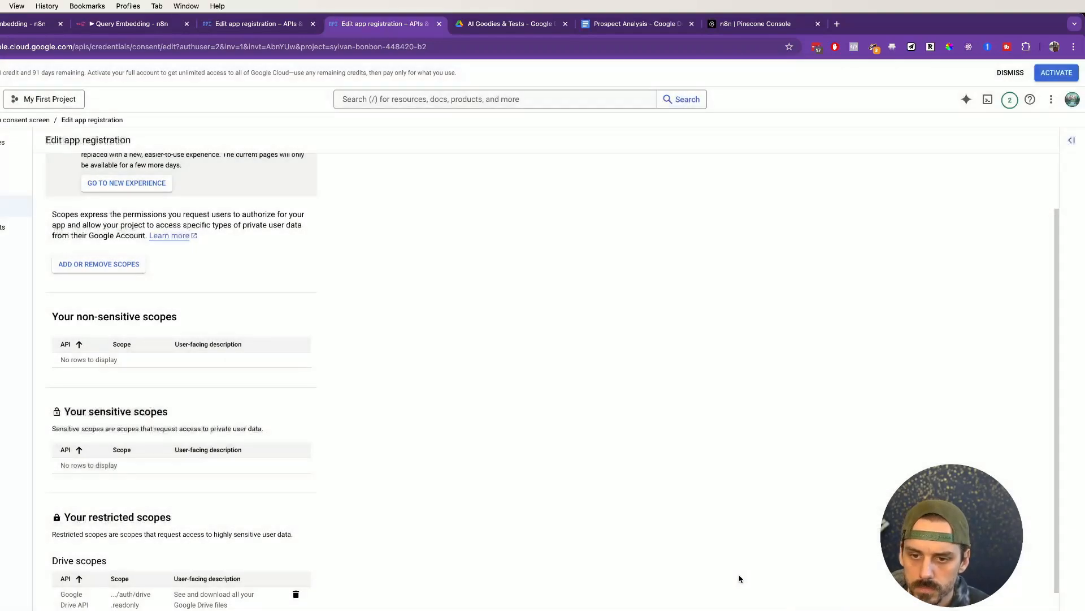
Step: Save the scopes through to the summary and return to the n8n credential tab
scroll(446, 356, down, 1)
click(86, 599)
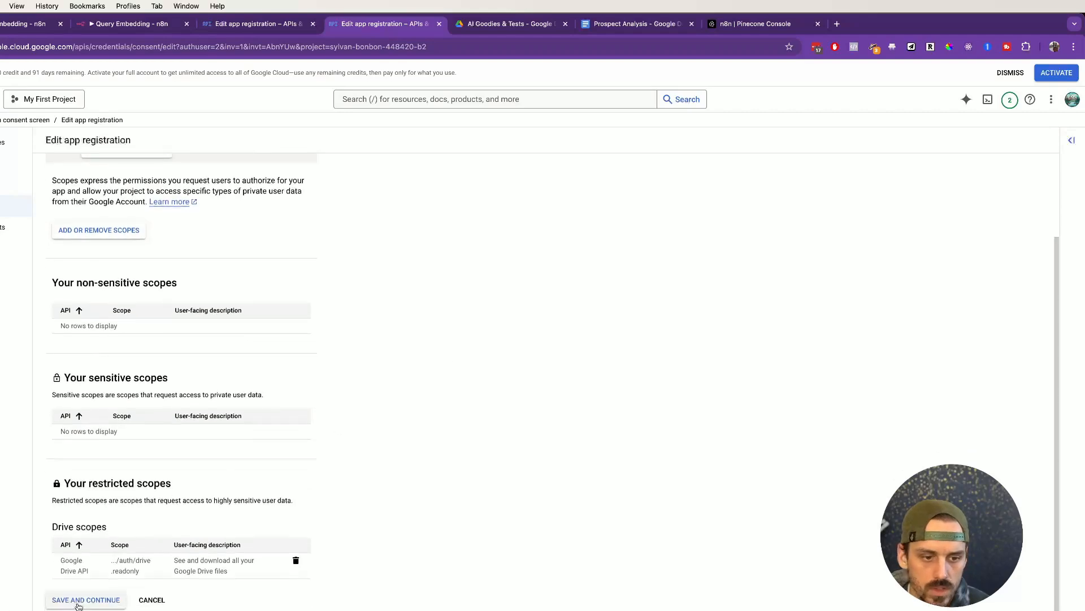
scroll(239, 278, down, 3)
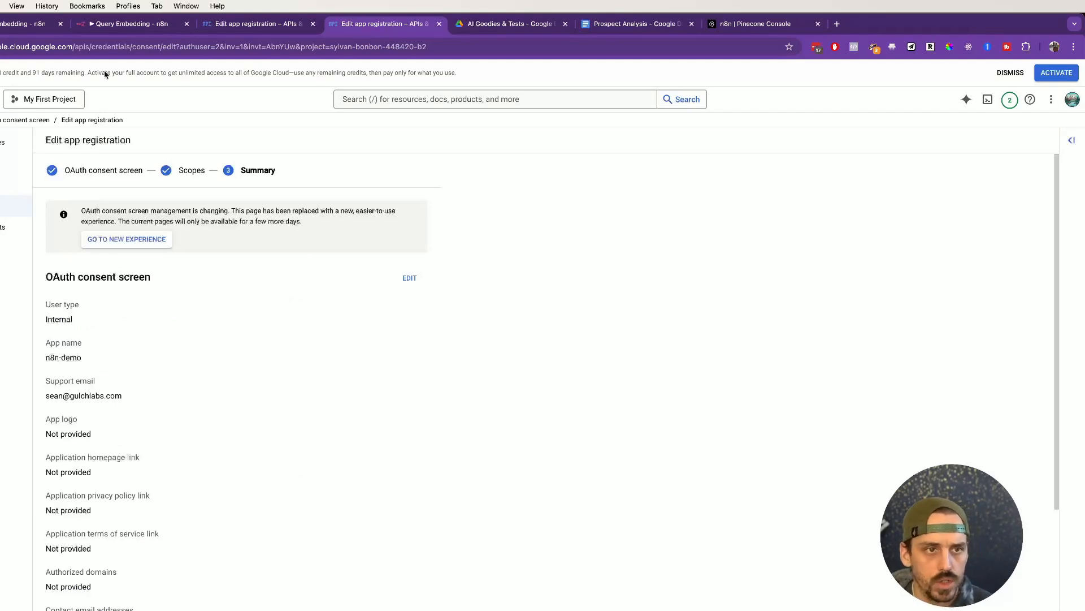
click(26, 24)
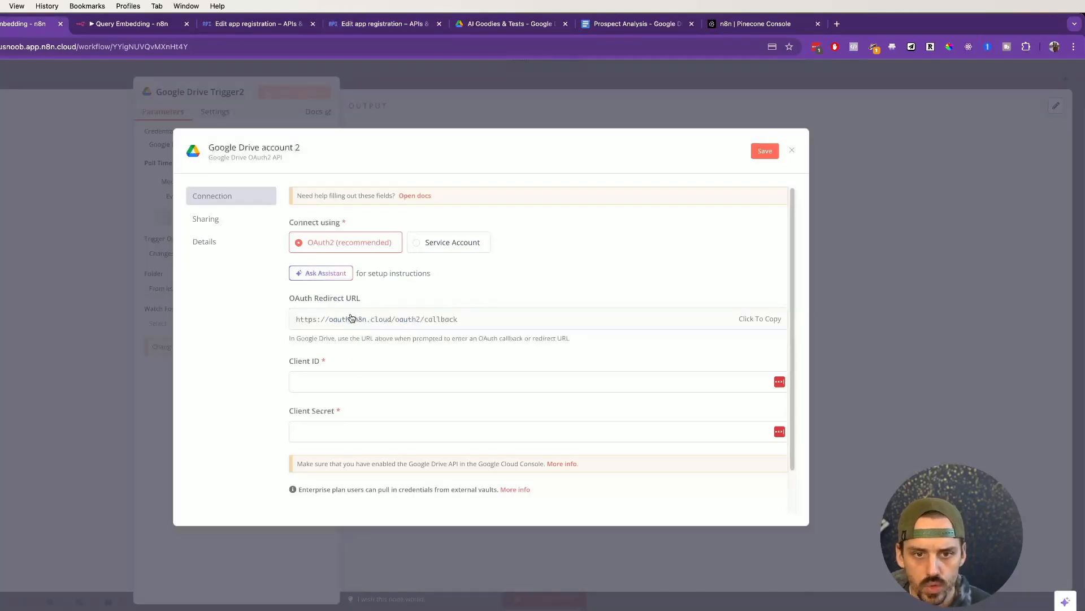
Step: Copy n8n's OAuth Redirect URL and return to the Google Cloud Credentials page
click(760, 320)
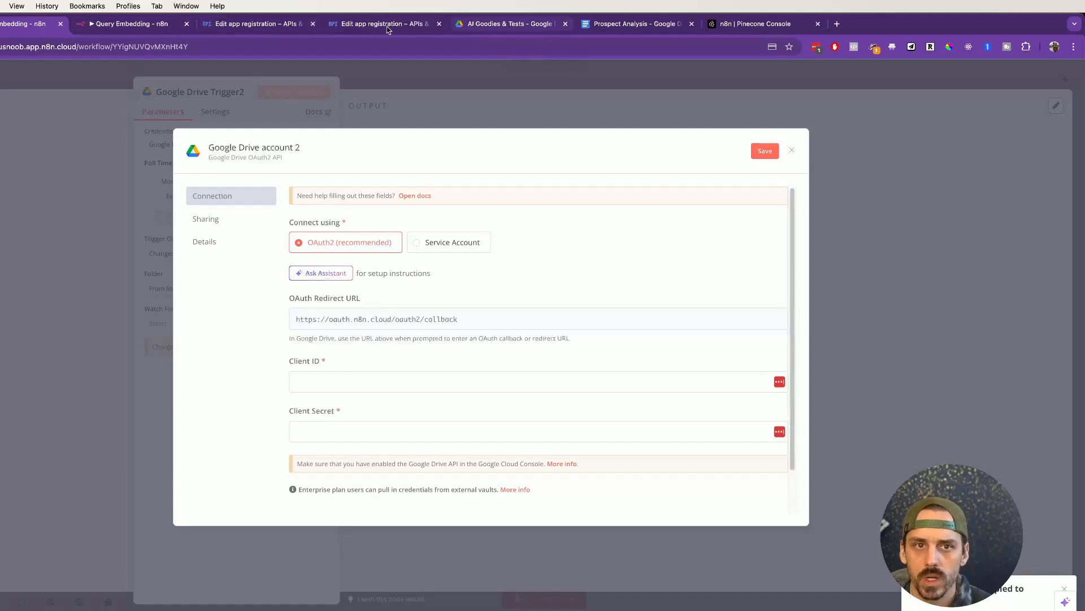
click(260, 24)
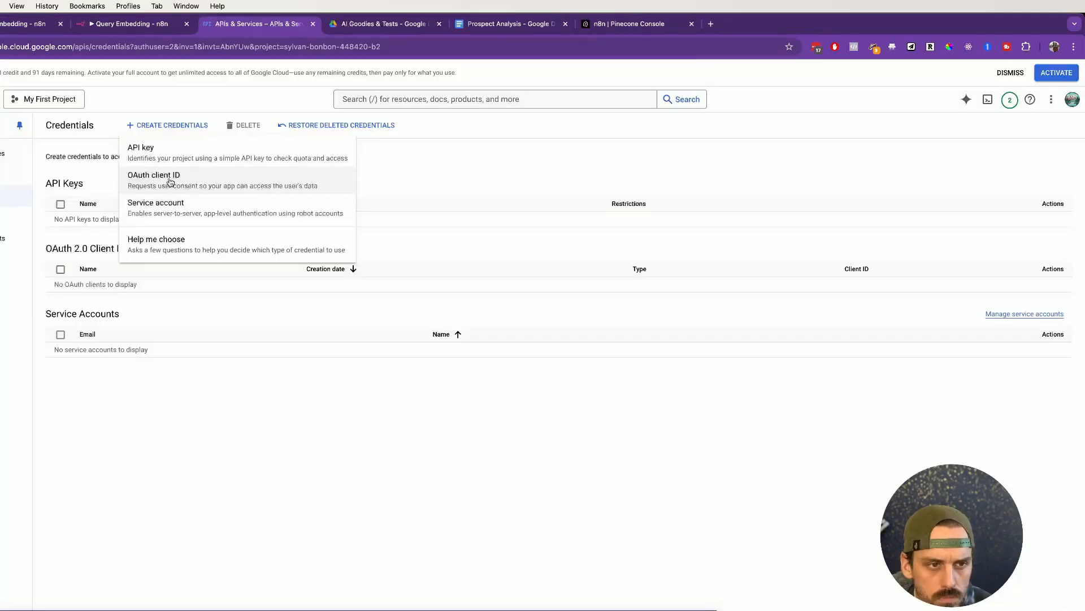
Step: Start an OAuth client ID of type Web application named n8n
click(103, 502)
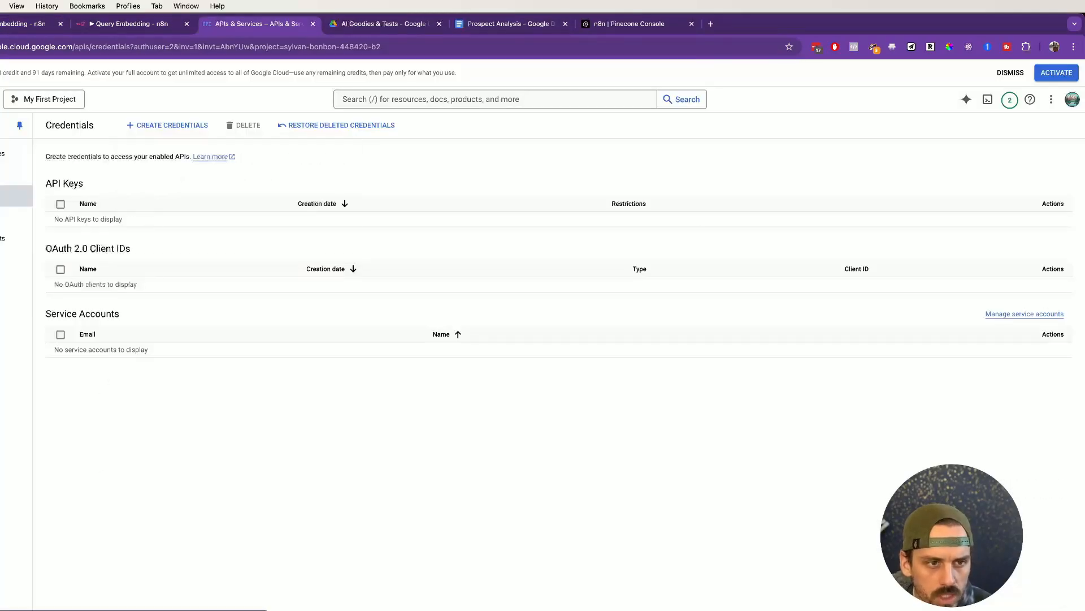
click(180, 125)
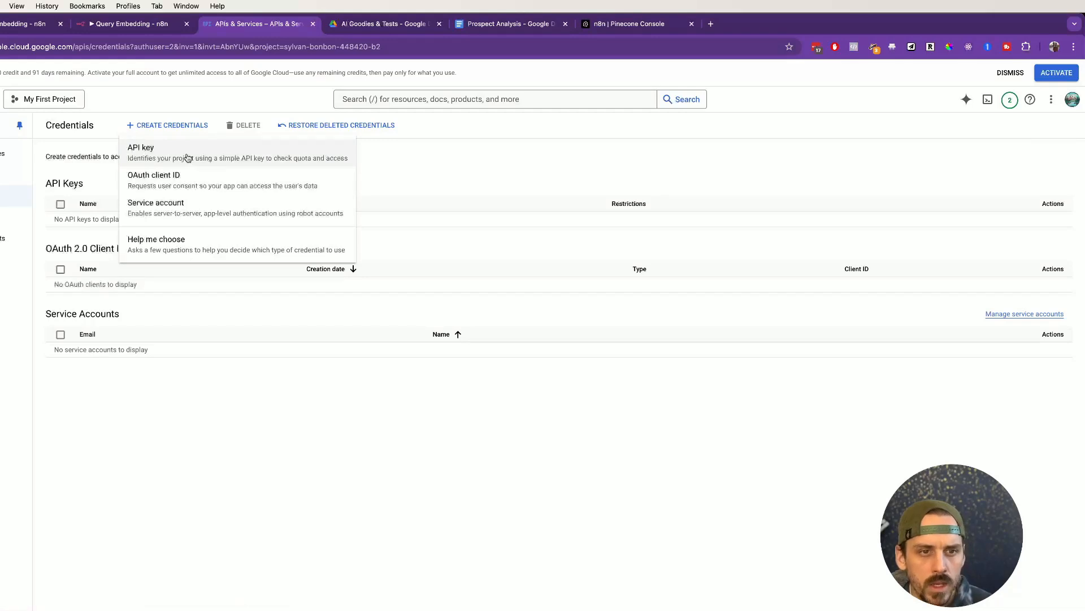
click(192, 190)
click(220, 224)
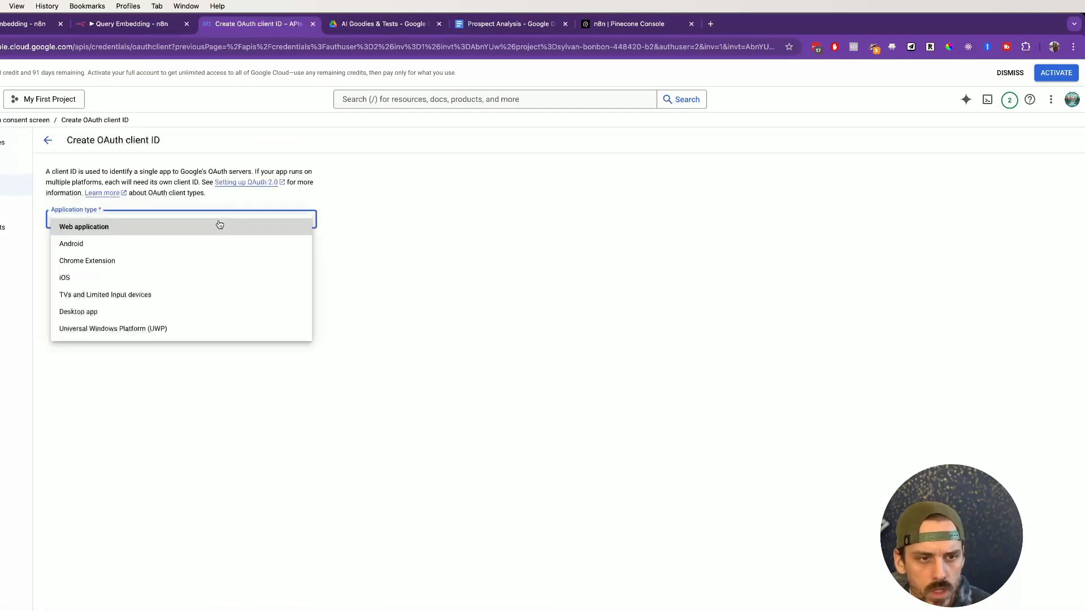
click(220, 225)
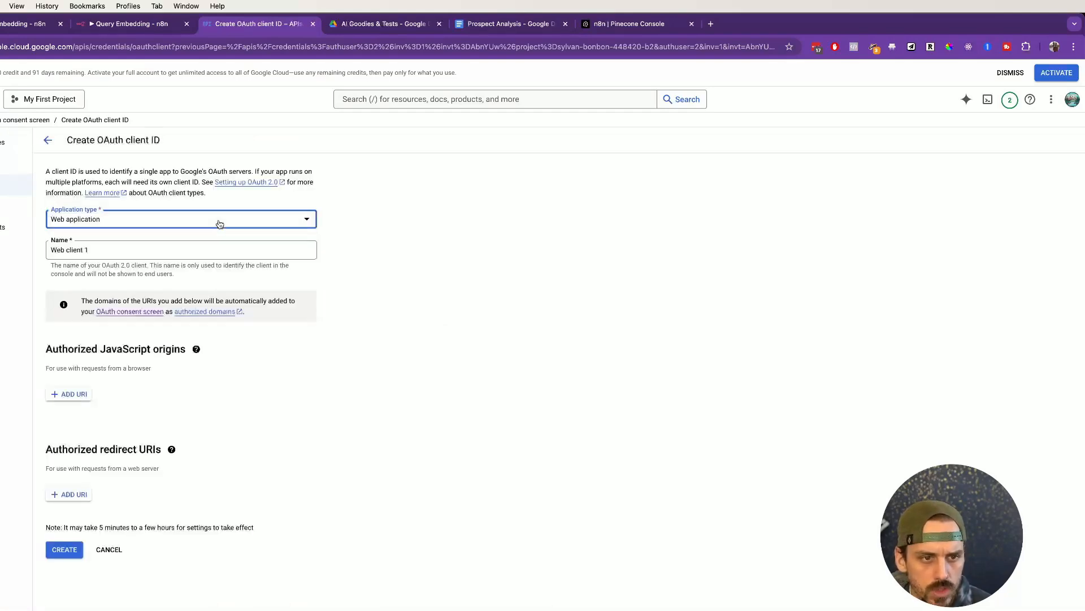
click(194, 251)
key(super+a)
text(n8n)
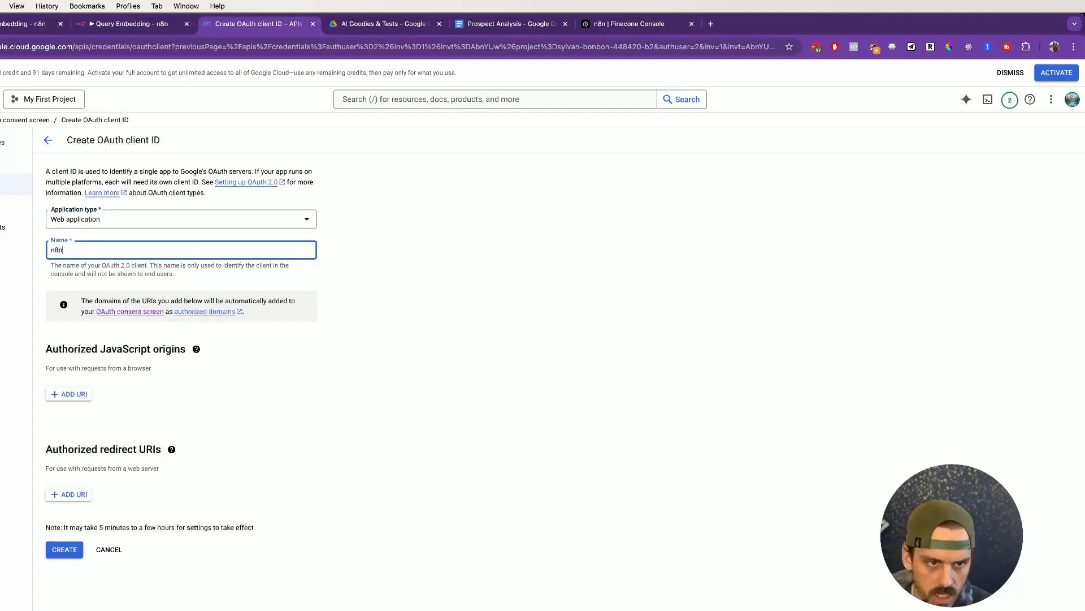
click(473, 376)
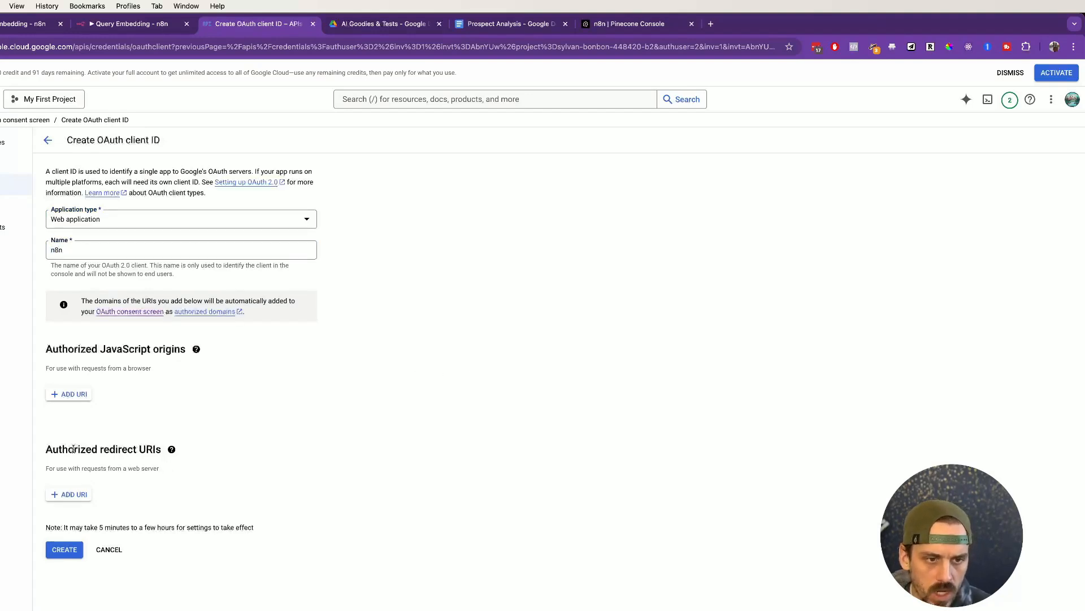
drag(45, 451, 169, 450)
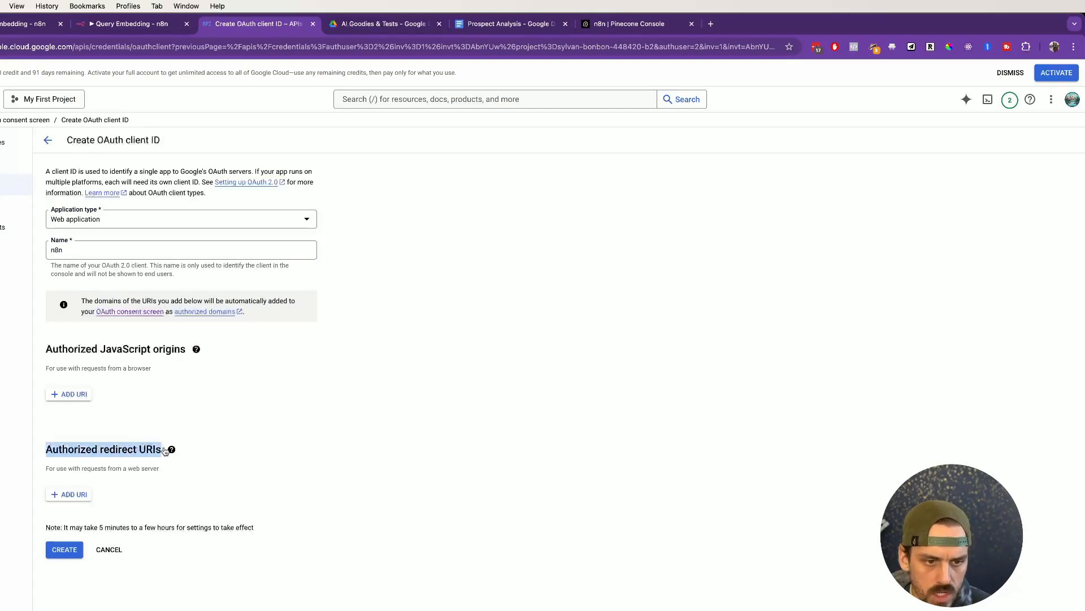
click(72, 496)
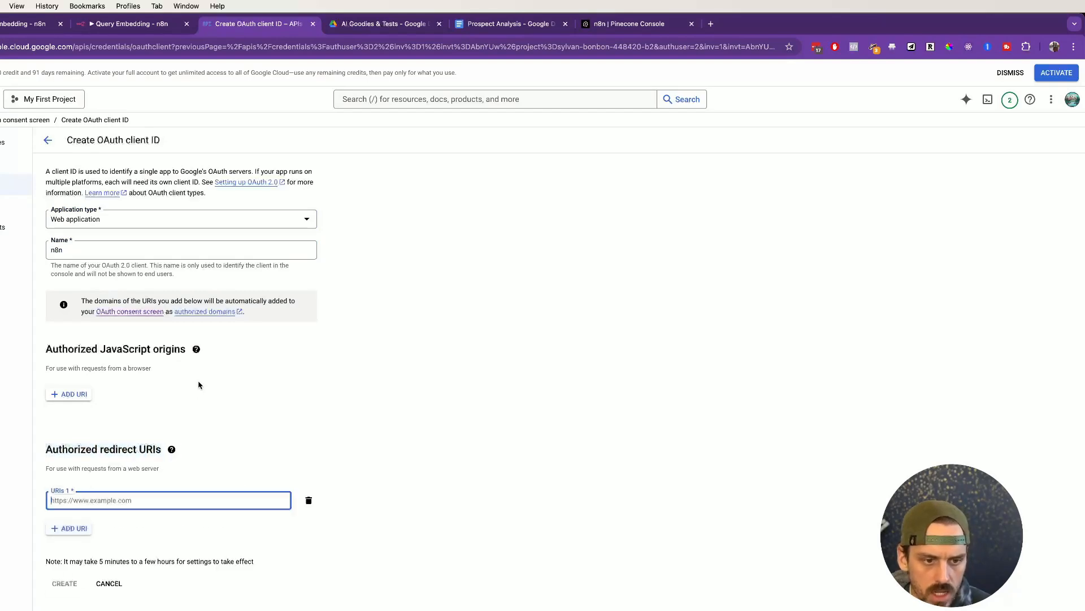
key(super+v)
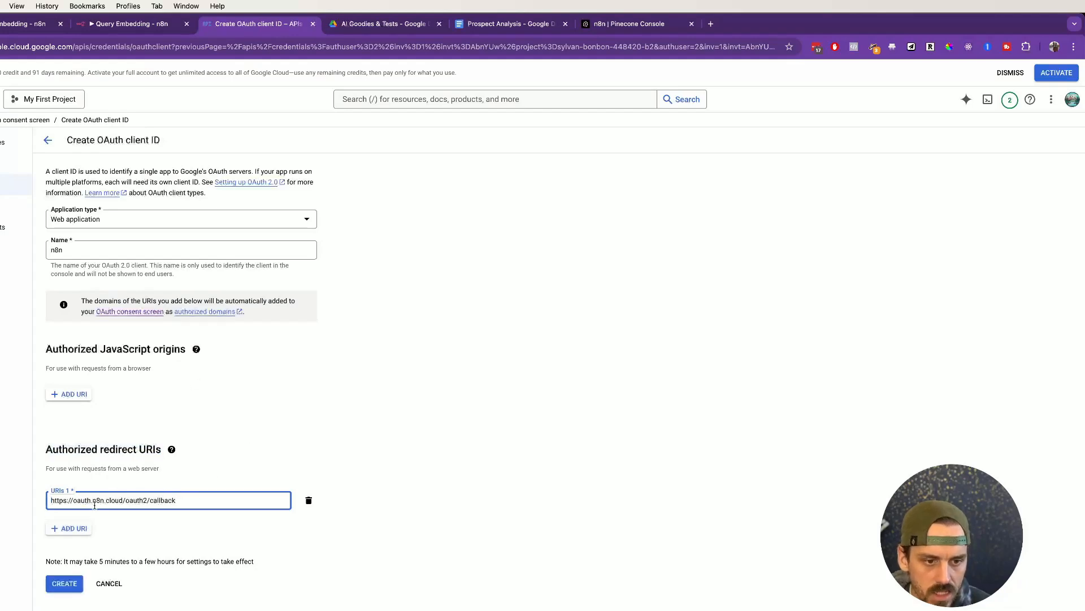
click(64, 585)
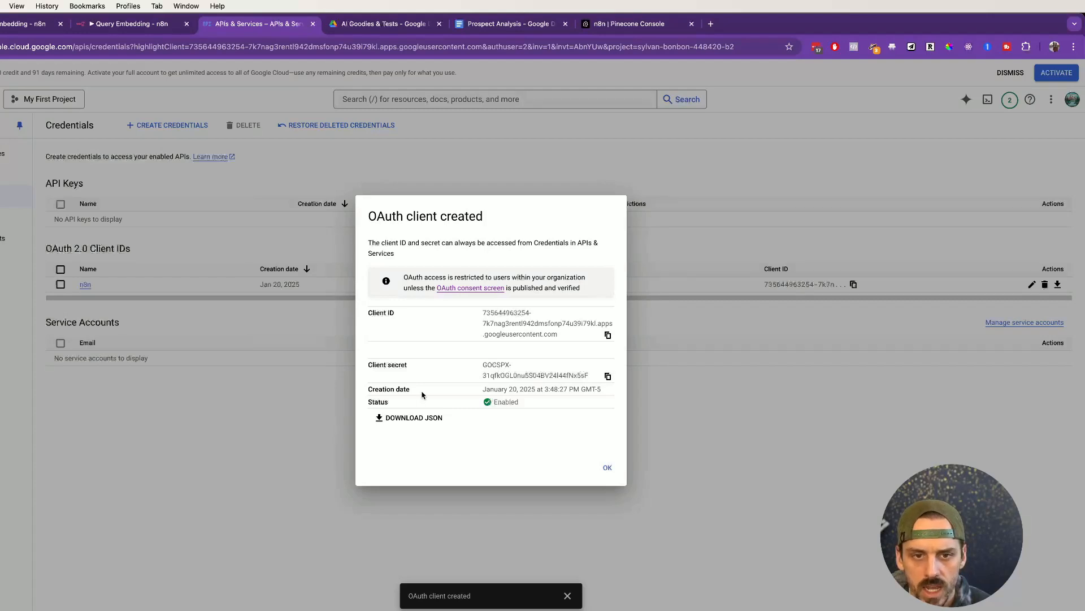
Step: Copy the new client ID into n8n's Client ID field
click(608, 334)
click(124, 26)
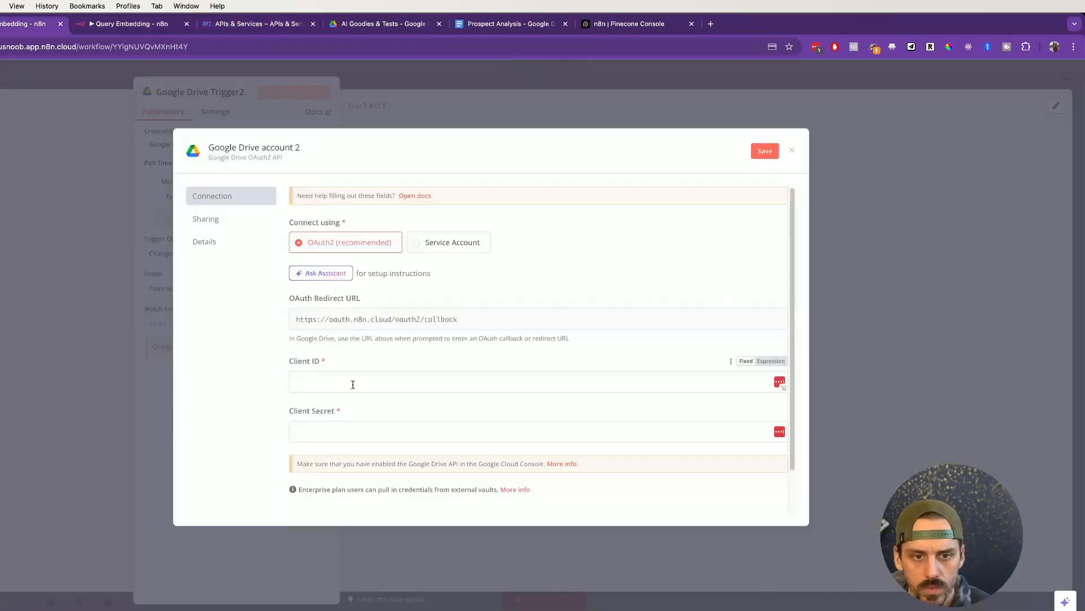
click(353, 385)
key(super+v)
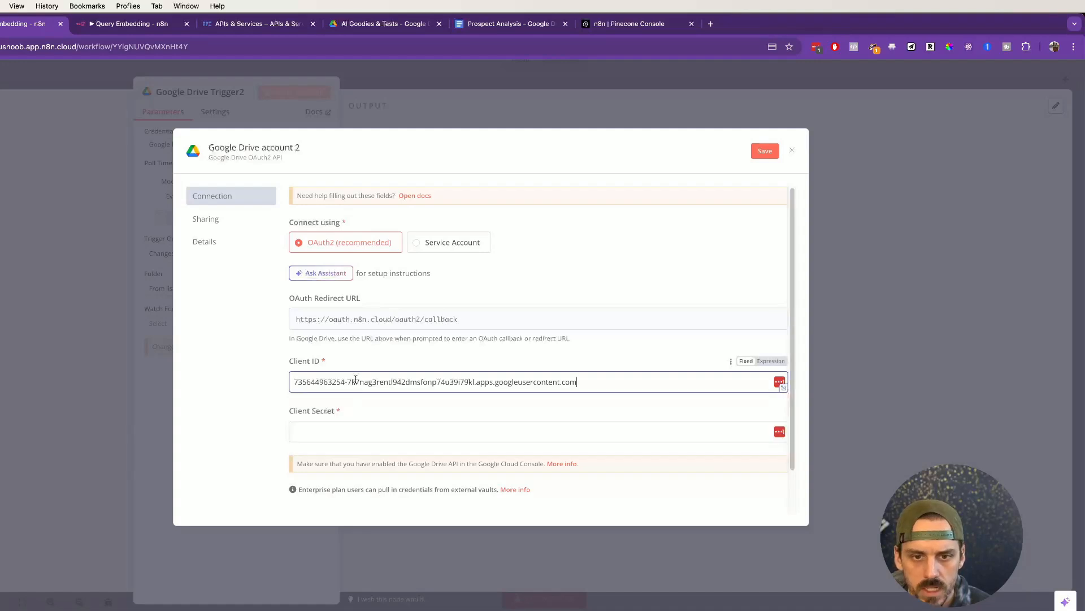
Step: Copy the new client secret into n8n's Client Secret field
click(243, 26)
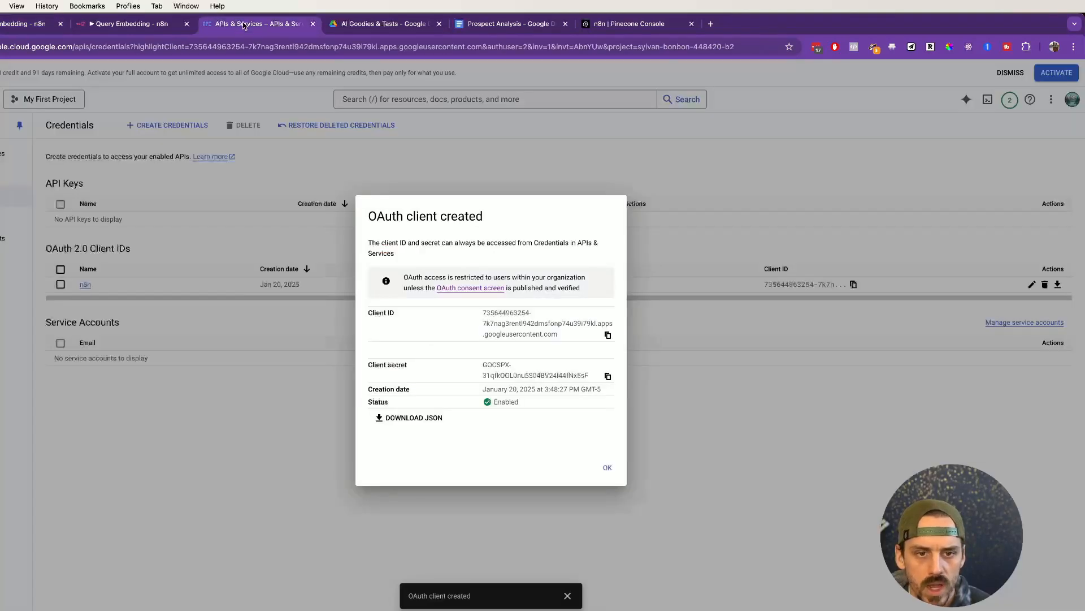
click(607, 377)
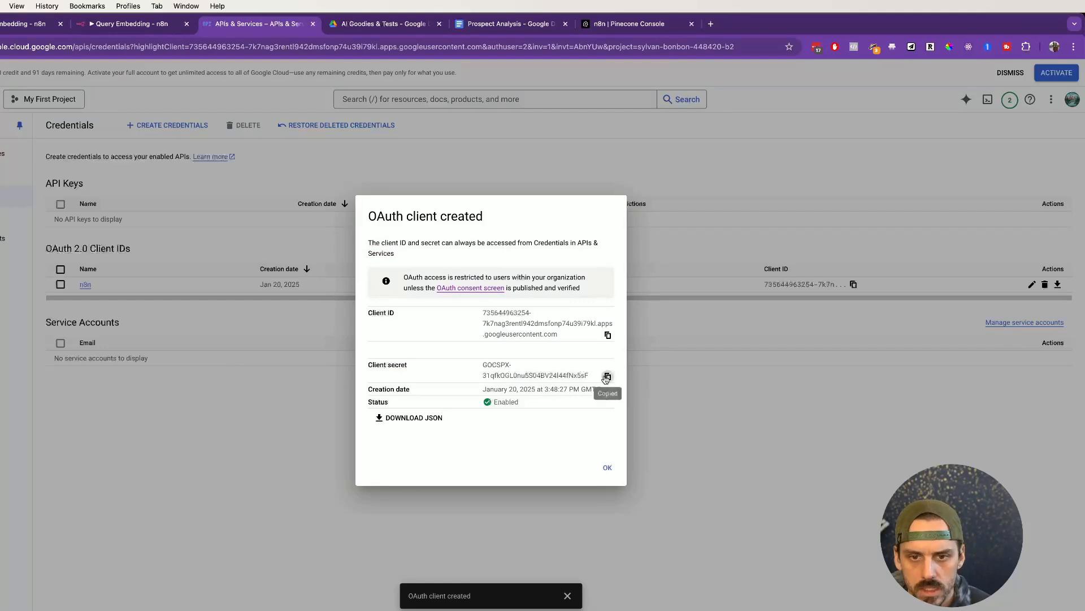
click(10, 28)
click(361, 430)
key(ctrl+v)
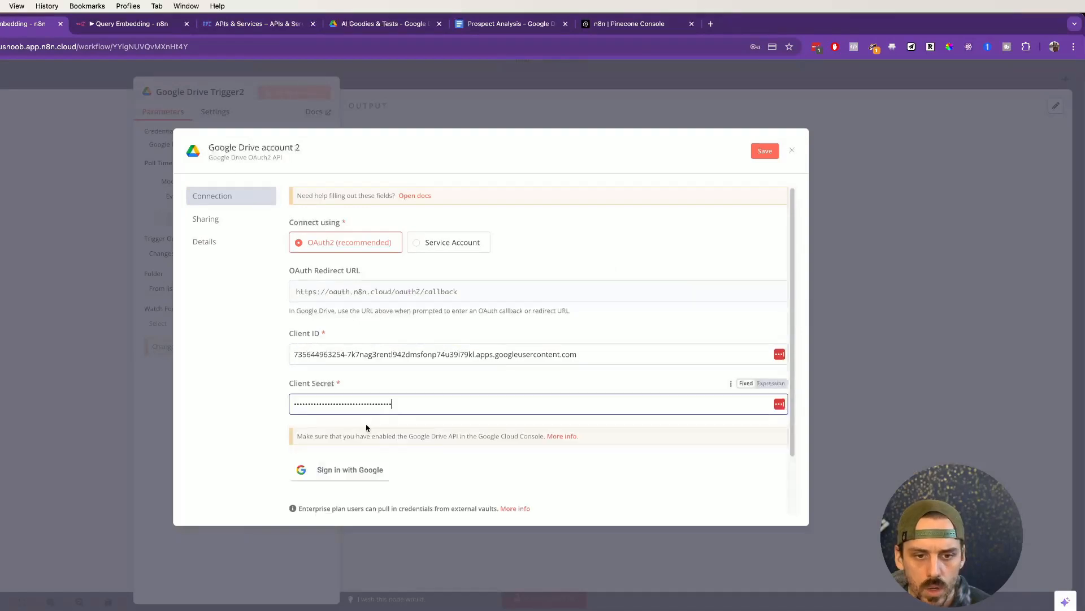
scroll(388, 408, down, 3)
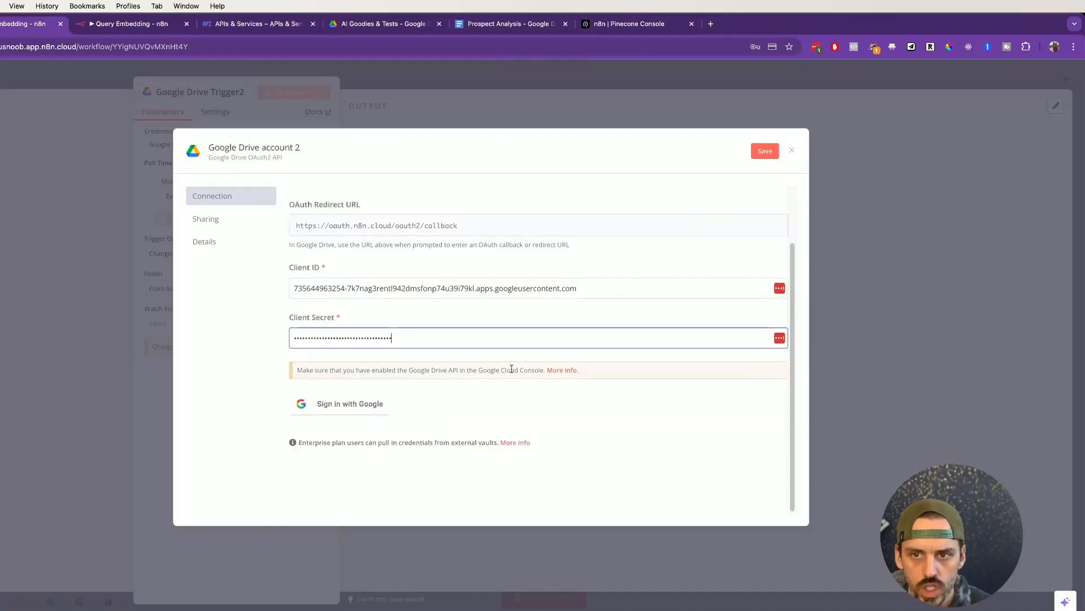
scroll(416, 294, up, 3)
scroll(415, 294, down, 5)
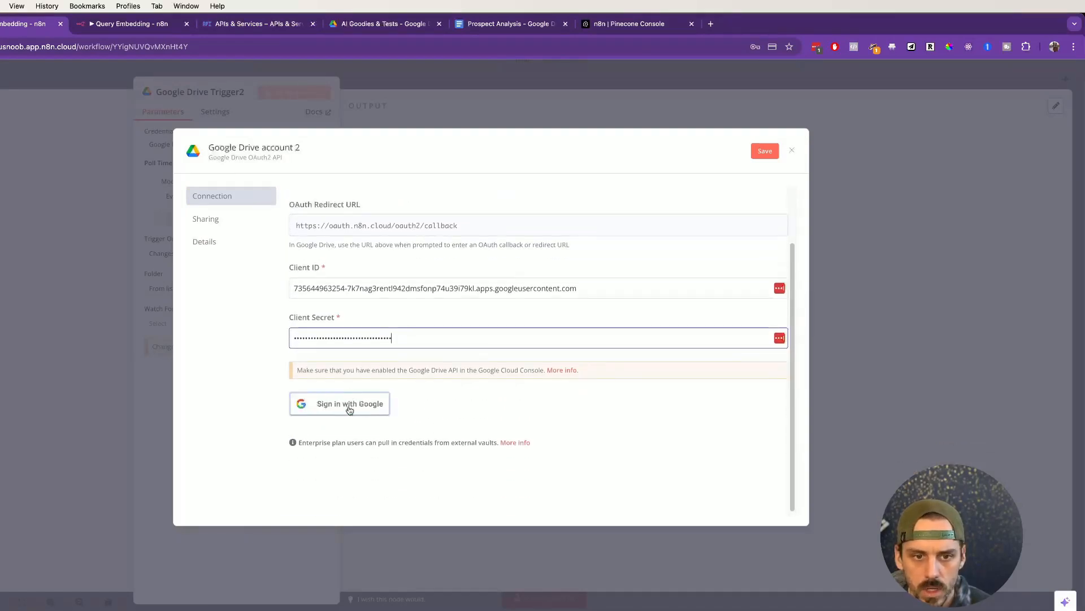
Step: Sign in with Google for the Google Drive account 2 credential and allow n8n-demo access
click(349, 406)
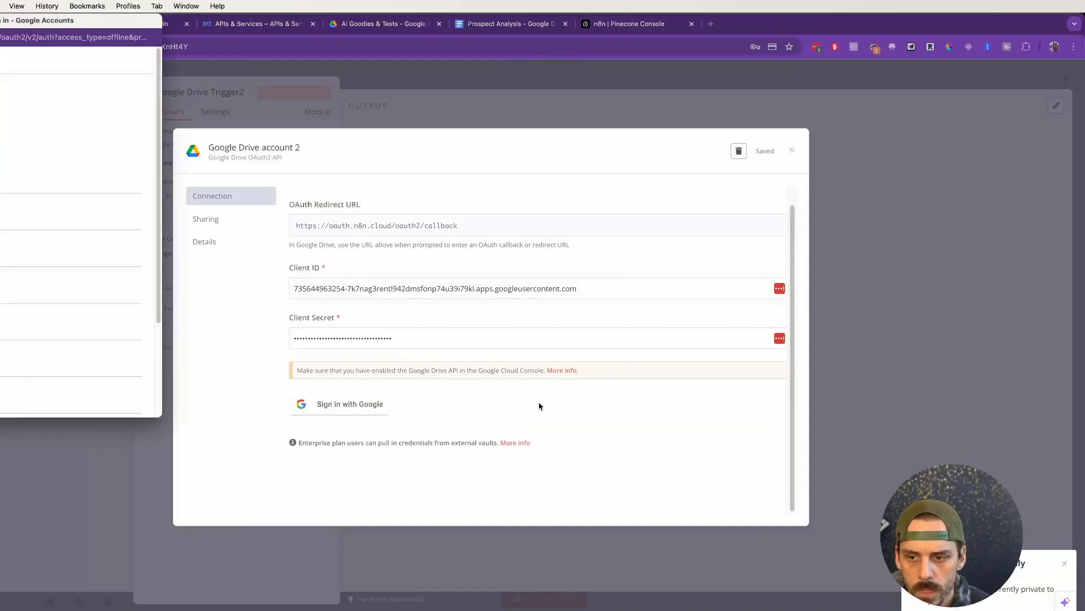
scroll(8, 277, down, 2)
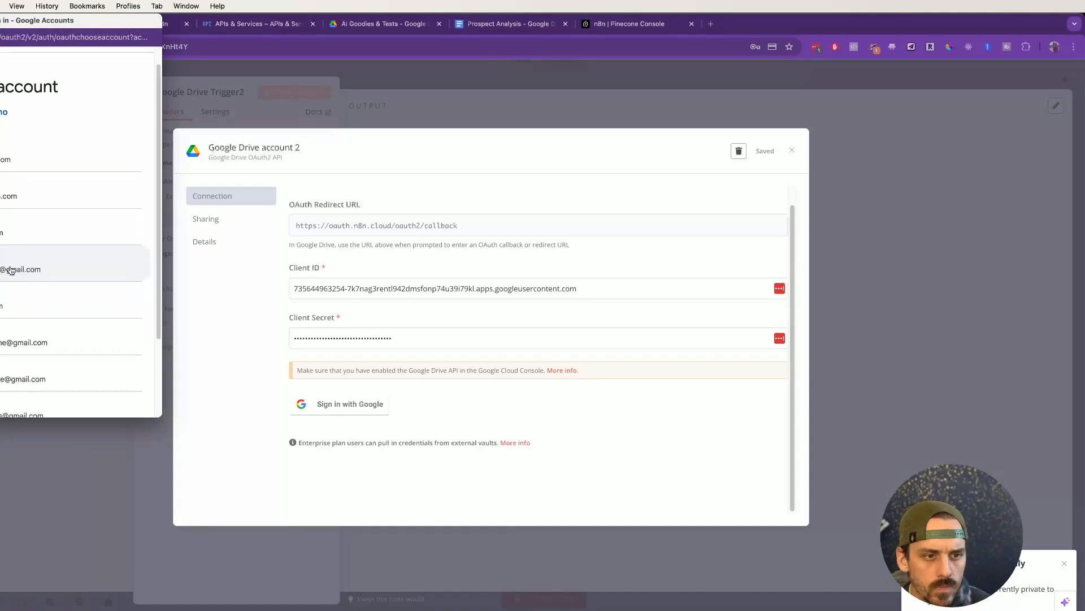
click(3, 302)
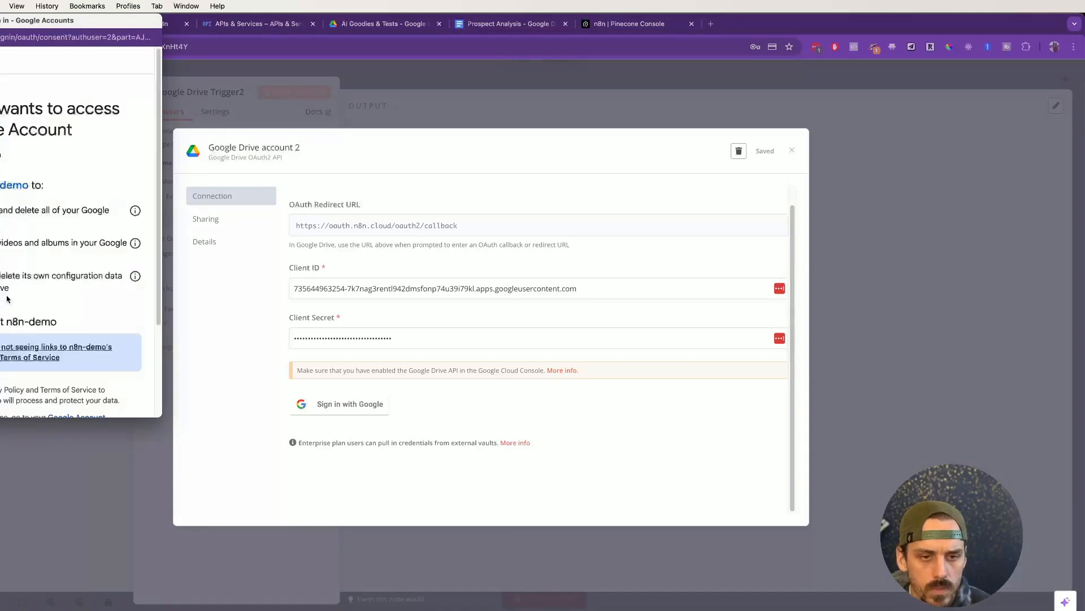
scroll(54, 294, down, 3)
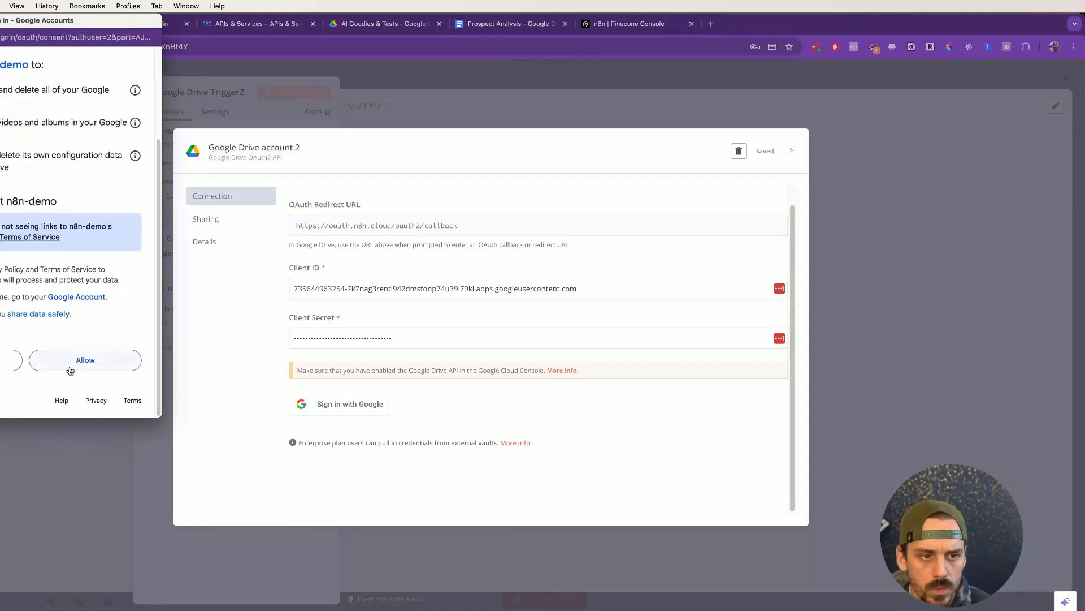
click(69, 368)
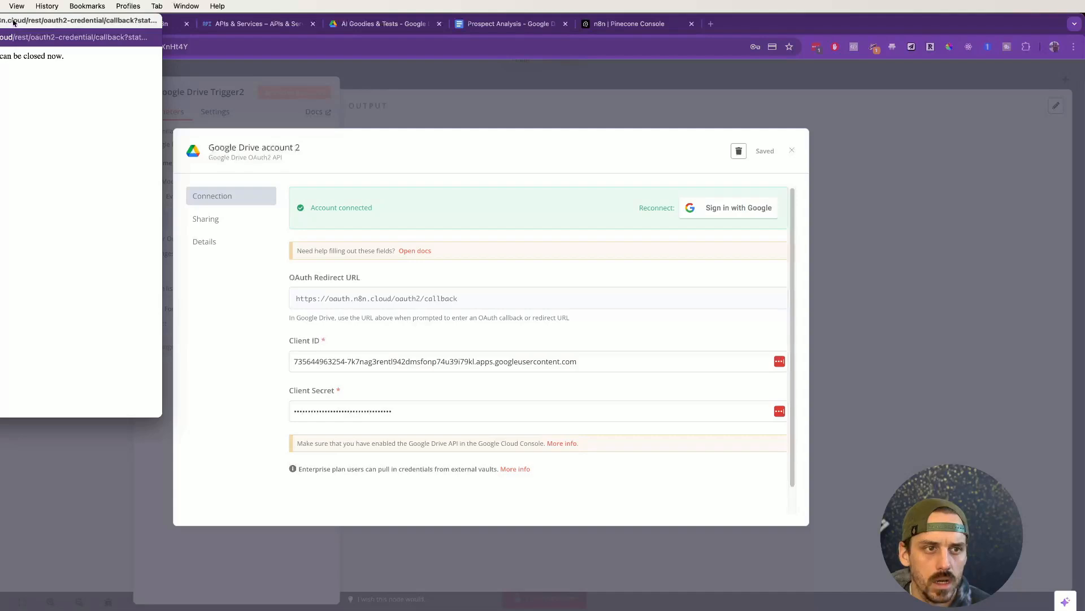
Step: Close the connected credential and confirm Google Drive Trigger2 uses Google Drive account 2
drag(13, 22, 80, 83)
click(419, 154)
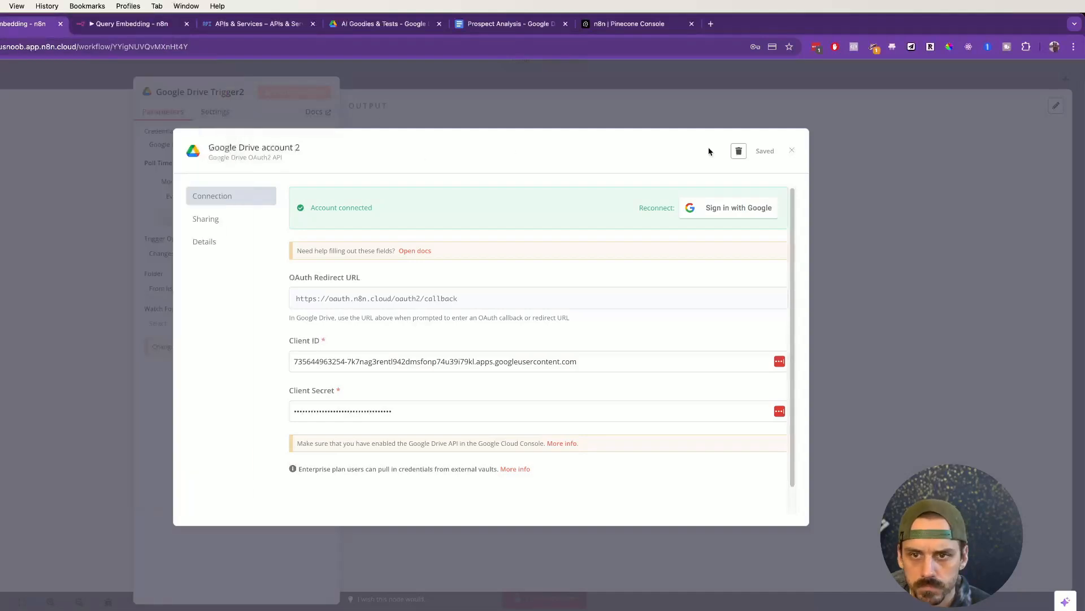
click(792, 150)
click(229, 144)
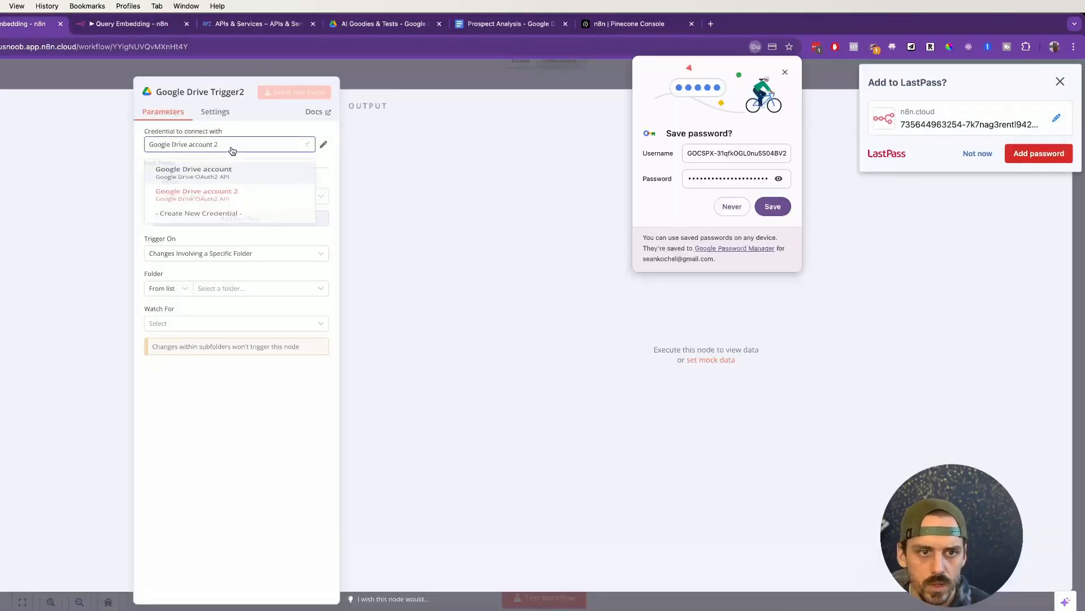